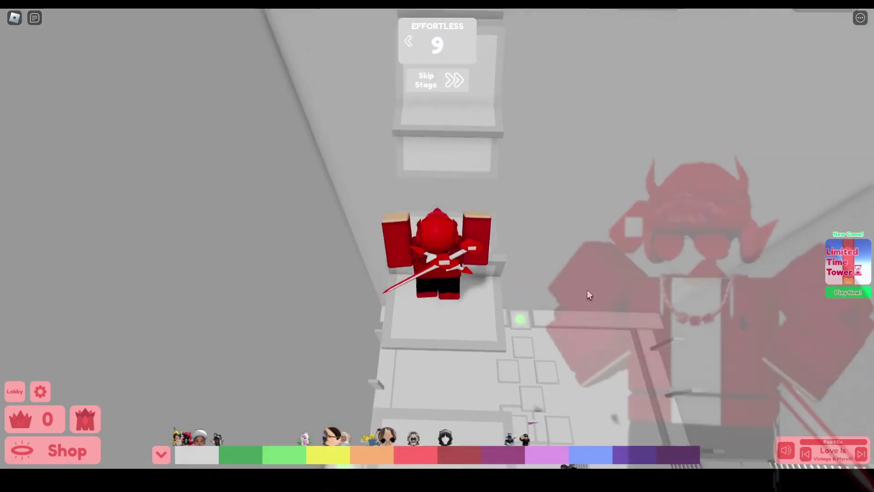
Step: Run and jump the avatar through stages 10 and 11, then up the ramp to stage 12
{"action": "key", "text": "w"}
{"action": "key", "text": "space"}
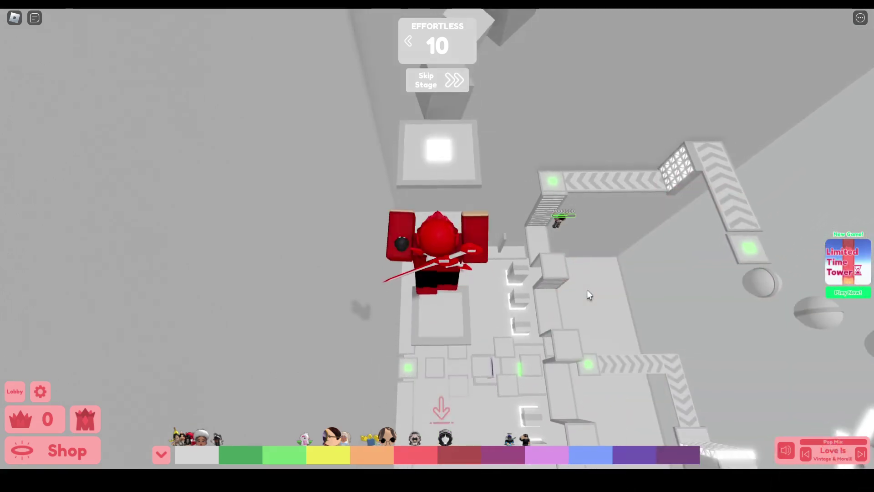
{"action": "key", "text": "w"}
{"action": "key", "text": "space"}
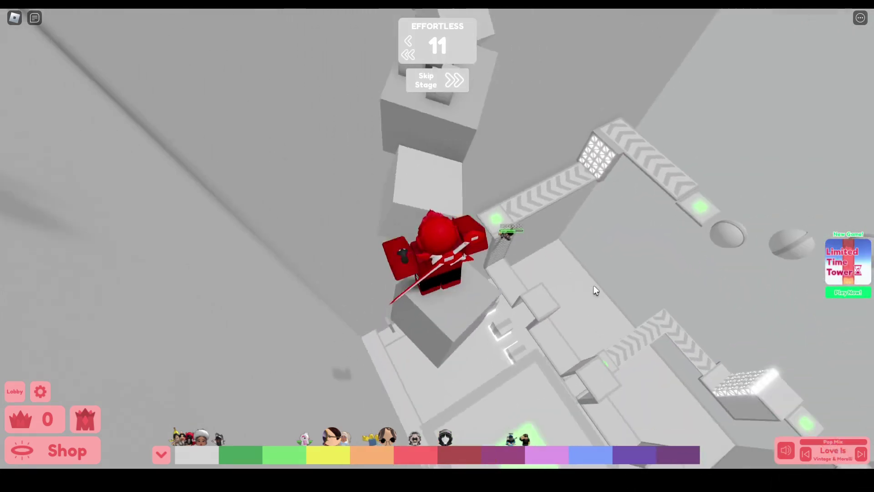
{"action": "key", "text": "w"}
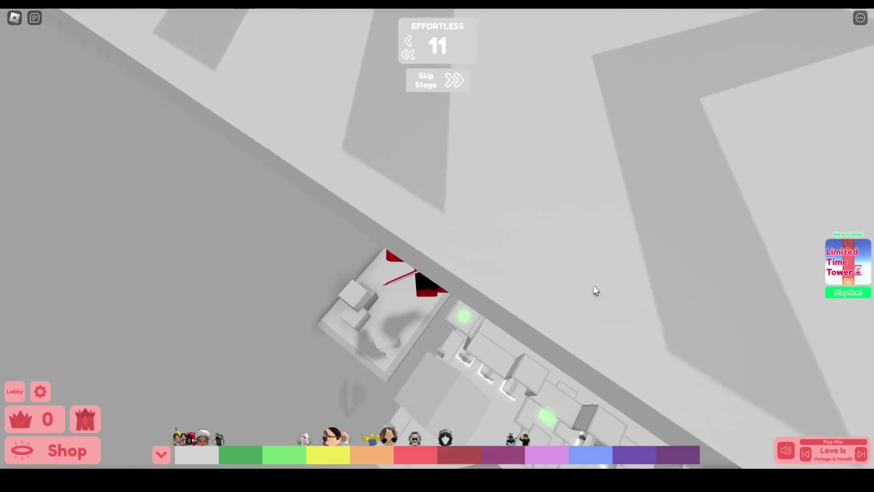
{"action": "key", "text": "w"}
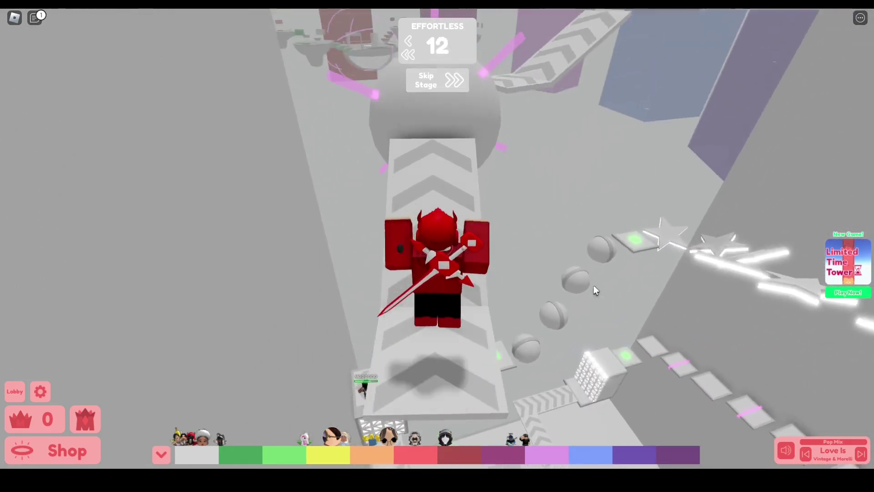
{"action": "key", "text": "w"}
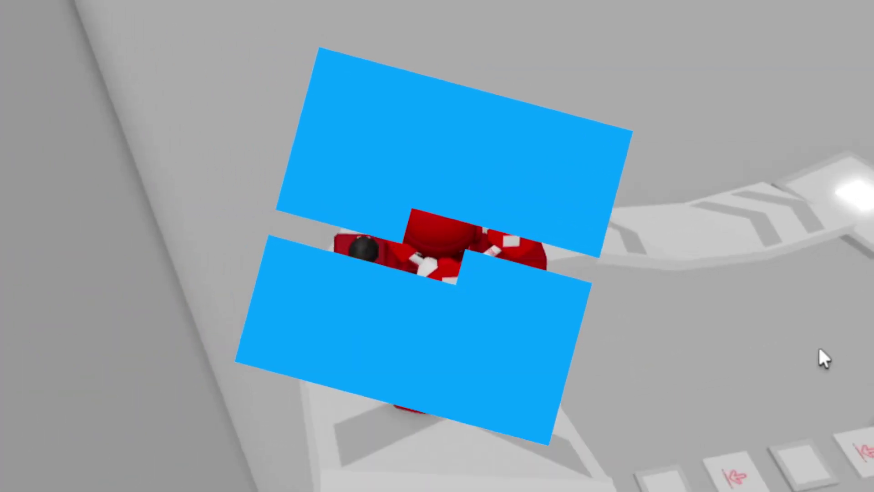
{"action": "key", "text": "w"}
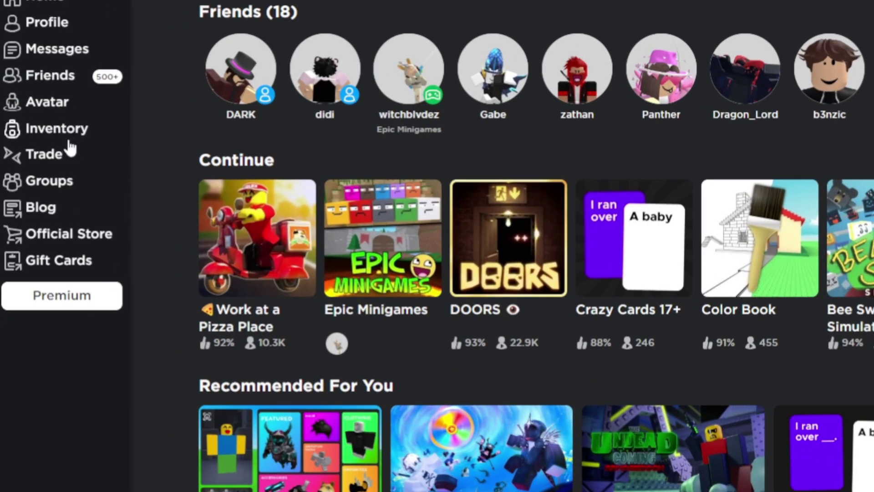
Step: Go to the Groups page and start a new group with Create Group
{"action": "left_click", "coordinate": [49, 186]}
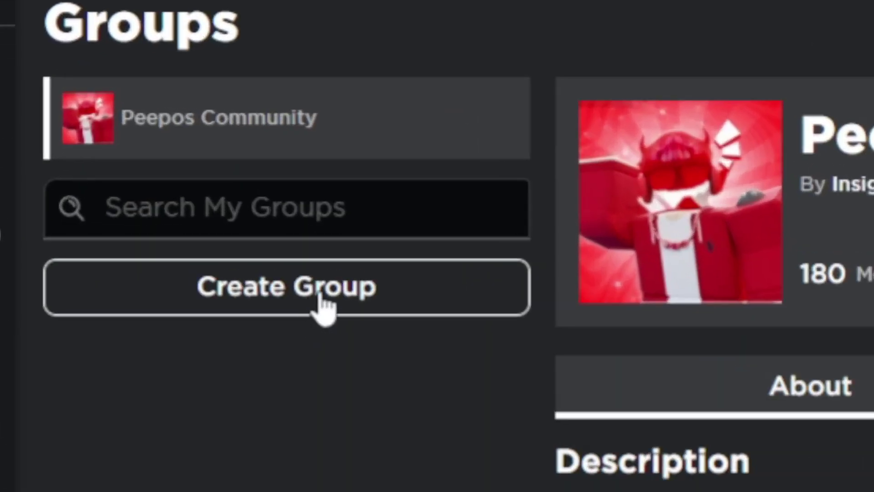
{"action": "left_click", "coordinate": [286, 298]}
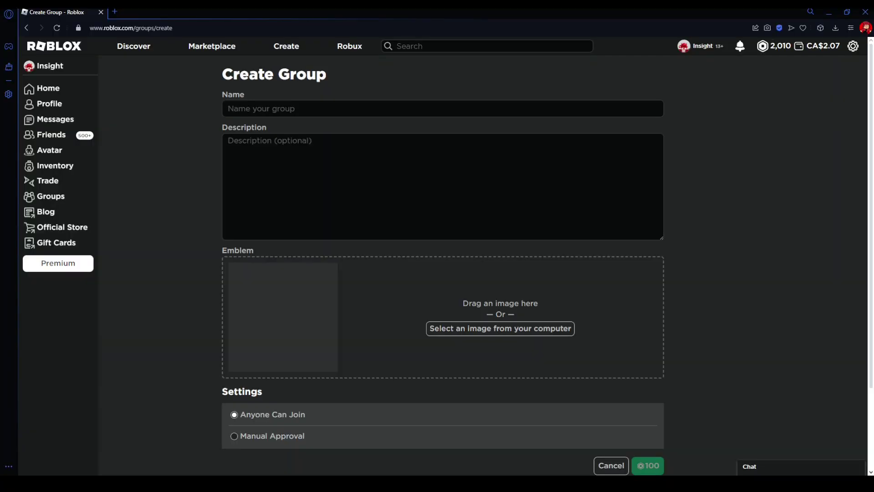
{"action": "scroll", "coordinate": [607, 431], "scroll_direction": "down", "scroll_amount": 2}
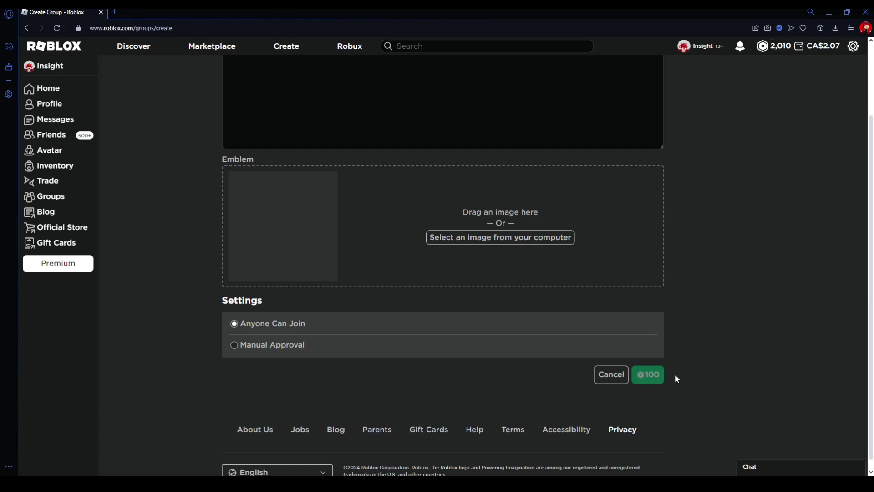
{"action": "scroll", "coordinate": [674, 373], "scroll_direction": "up", "scroll_amount": 2}
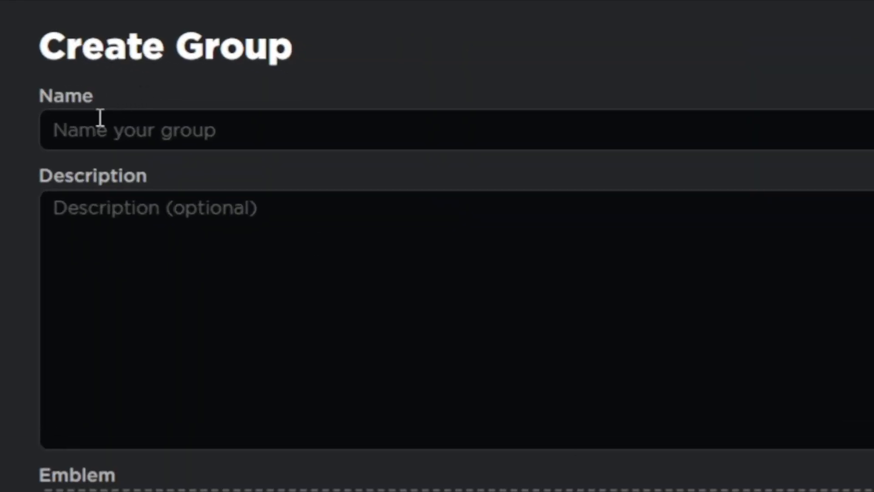
{"action": "left_click", "coordinate": [100, 118]}
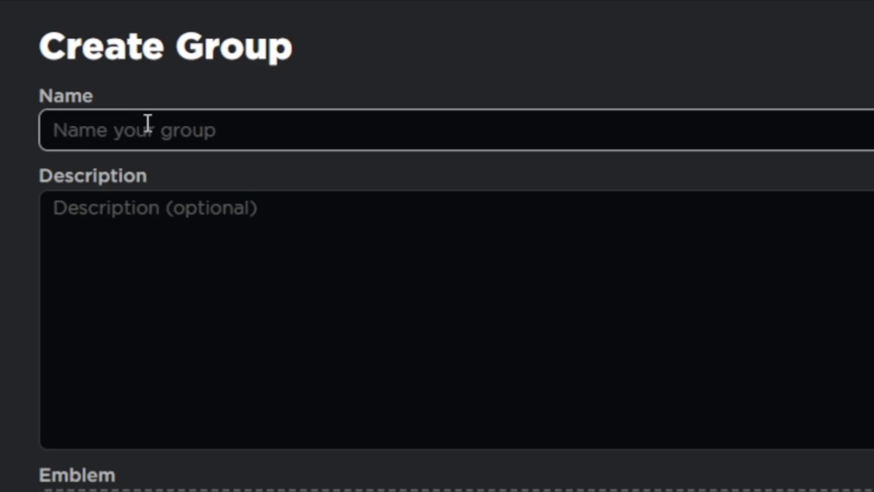
{"action": "type", "text": "Peepos Cemu"}
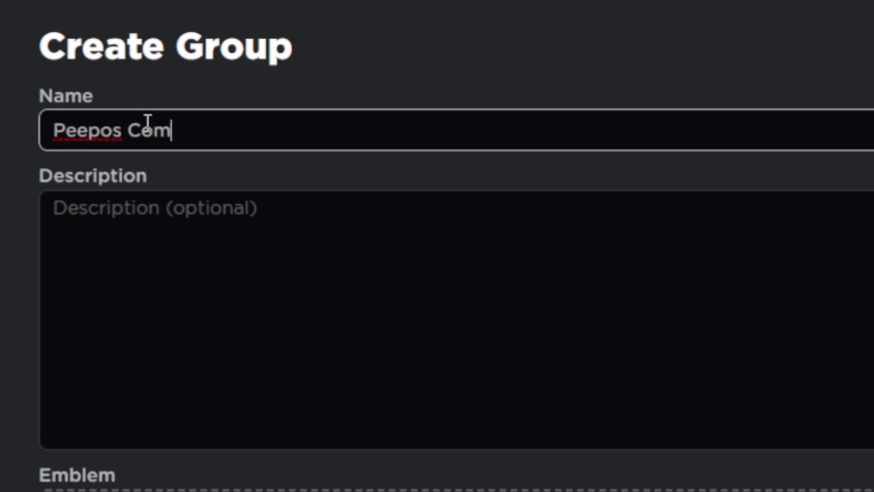
{"action": "key", "text": "BackSpace"}
{"action": "type", "text": "munity"}
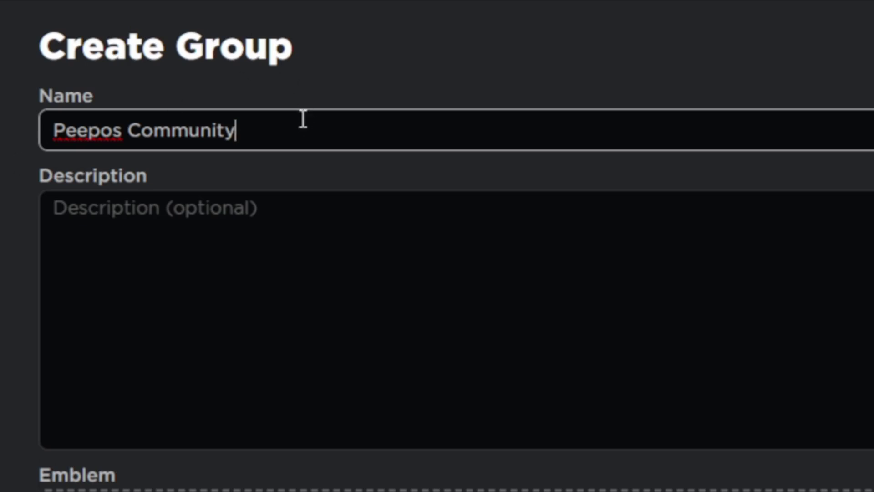
{"action": "key", "text": "ctrl+a"}
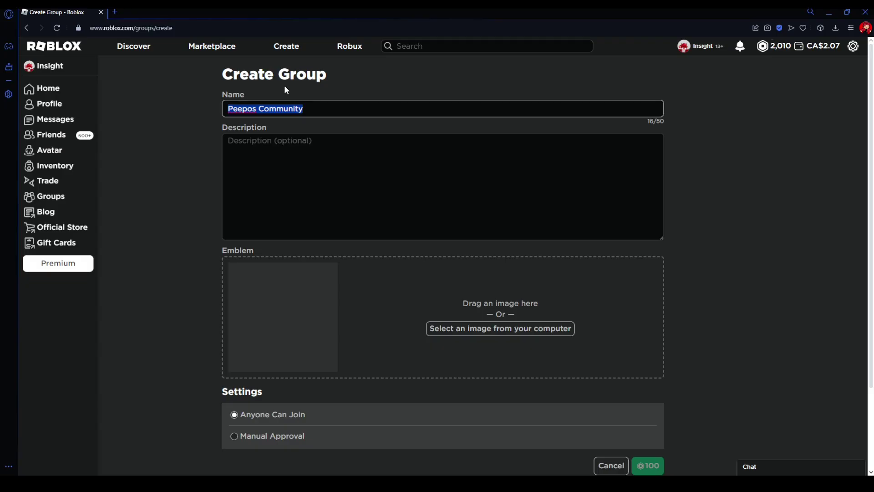
{"action": "key", "text": "BackSpace"}
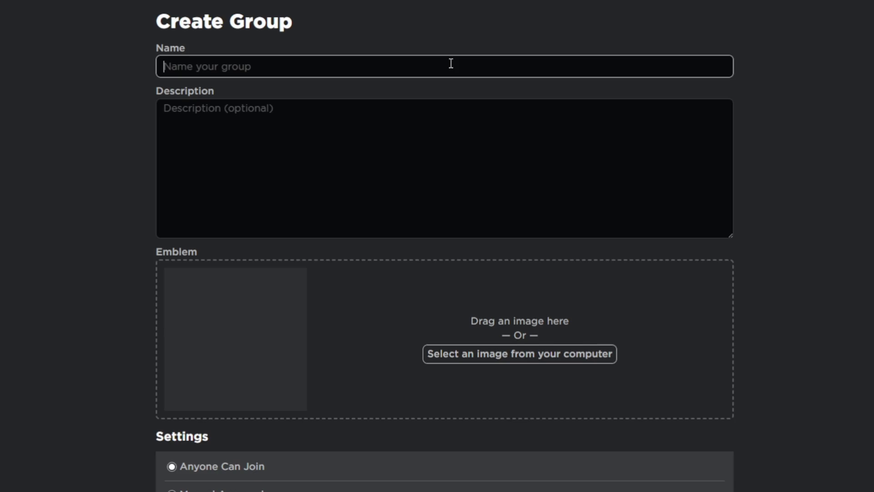
{"action": "left_click", "coordinate": [231, 124]}
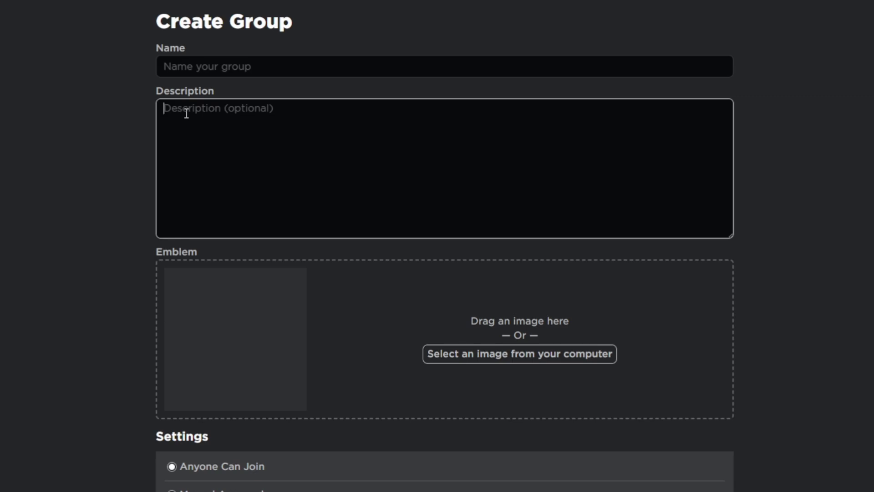
{"action": "scroll", "coordinate": [232, 308], "scroll_direction": "down", "scroll_amount": 3}
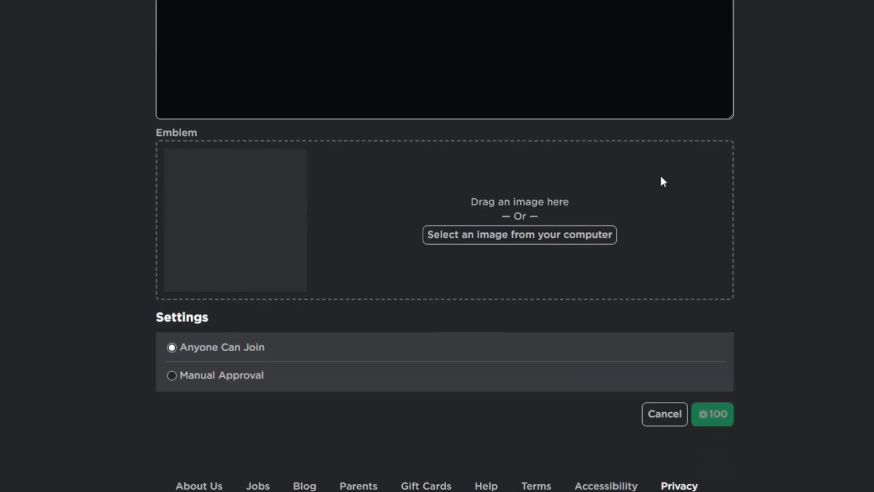
{"action": "left_click", "coordinate": [798, 216]}
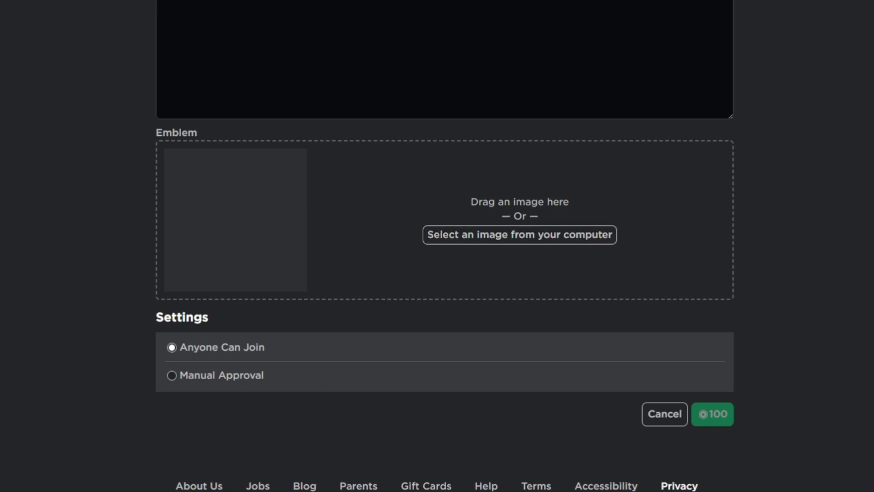
{"action": "left_click_drag", "start_coordinate": [159, 317], "coordinate": [247, 318]}
Step: Clear the selection and scroll the Peepos Community page showing 180 members and the Holder rank
{"action": "left_click", "coordinate": [247, 317]}
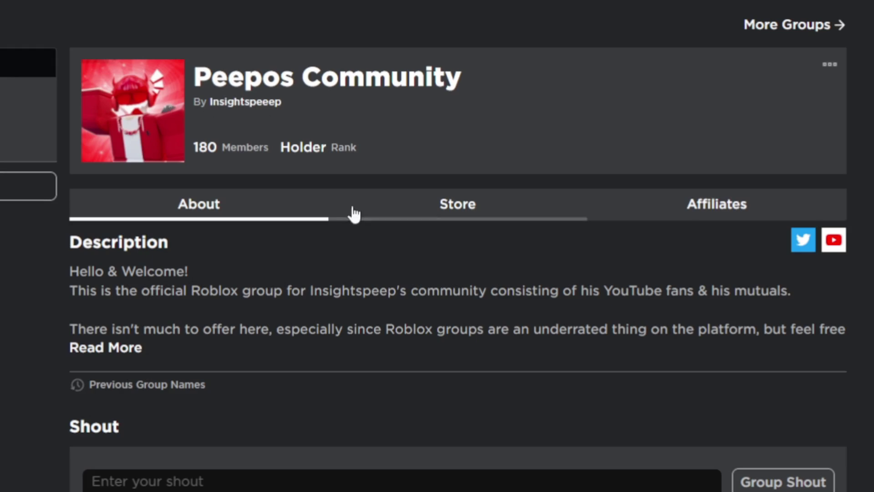
{"action": "scroll", "coordinate": [351, 215], "scroll_direction": "down", "scroll_amount": 3}
{"action": "scroll", "coordinate": [351, 233], "scroll_direction": "up", "scroll_amount": 3}
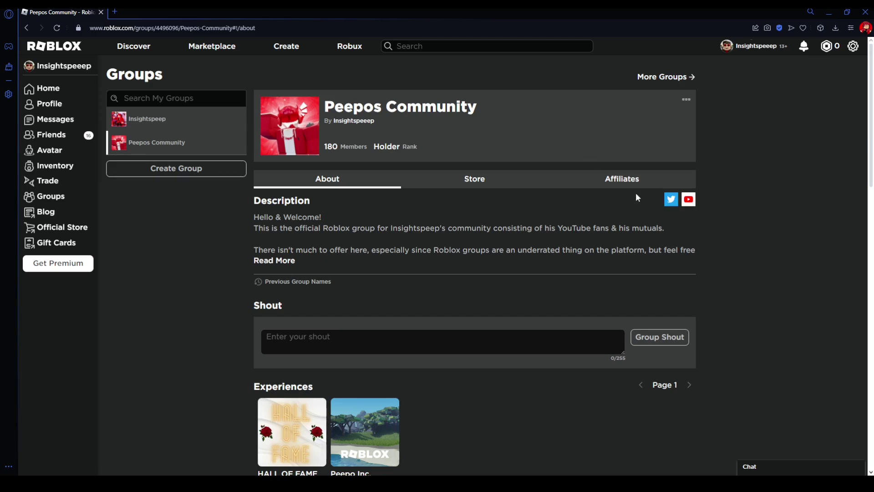
{"action": "scroll", "coordinate": [510, 304], "scroll_direction": "down", "scroll_amount": 1}
{"action": "scroll", "coordinate": [504, 304], "scroll_direction": "up", "scroll_amount": 1}
{"action": "scroll", "coordinate": [667, 360], "scroll_direction": "down", "scroll_amount": 4}
{"action": "left_click", "coordinate": [664, 347]}
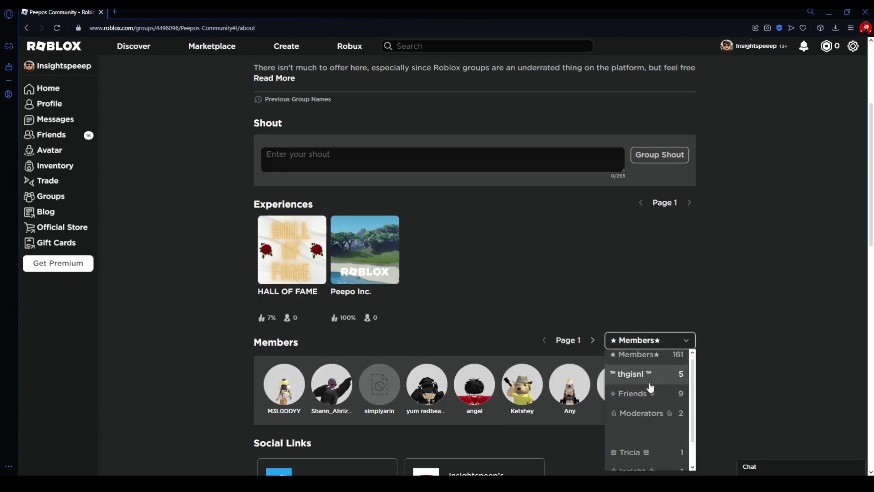
{"action": "scroll", "coordinate": [649, 442], "scroll_direction": "down", "scroll_amount": 1}
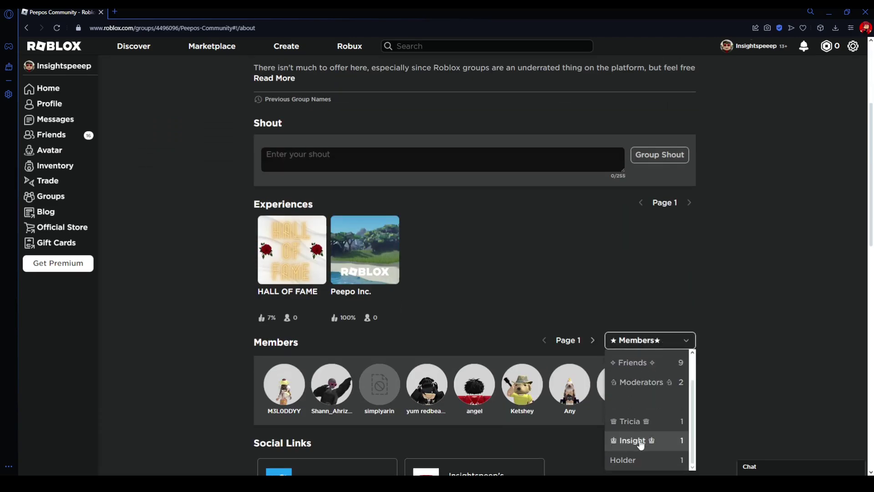
{"action": "scroll", "coordinate": [665, 288], "scroll_direction": "up", "scroll_amount": 4}
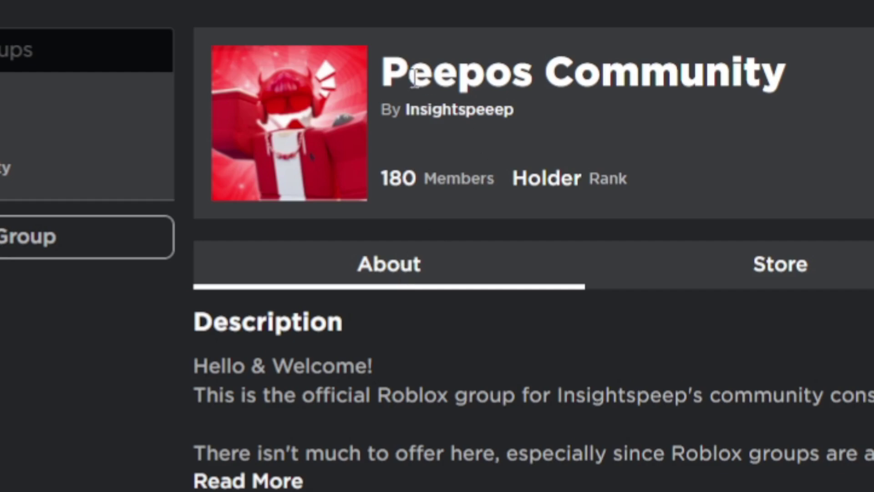
{"action": "left_click_drag", "start_coordinate": [395, 66], "coordinate": [792, 78]}
{"action": "left_click", "coordinate": [504, 100]}
{"action": "left_click_drag", "start_coordinate": [513, 178], "coordinate": [638, 177]}
{"action": "left_click", "coordinate": [632, 190]}
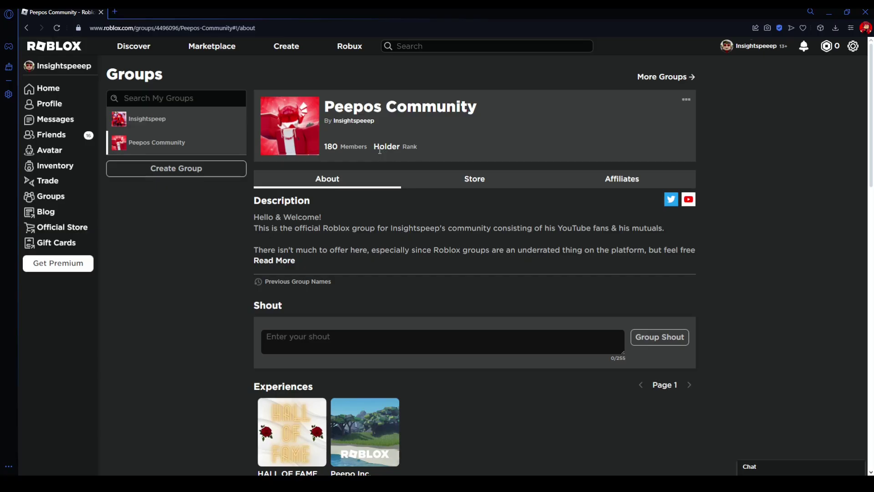
{"action": "left_click_drag", "start_coordinate": [418, 150], "coordinate": [373, 147]}
{"action": "left_click", "coordinate": [480, 147]}
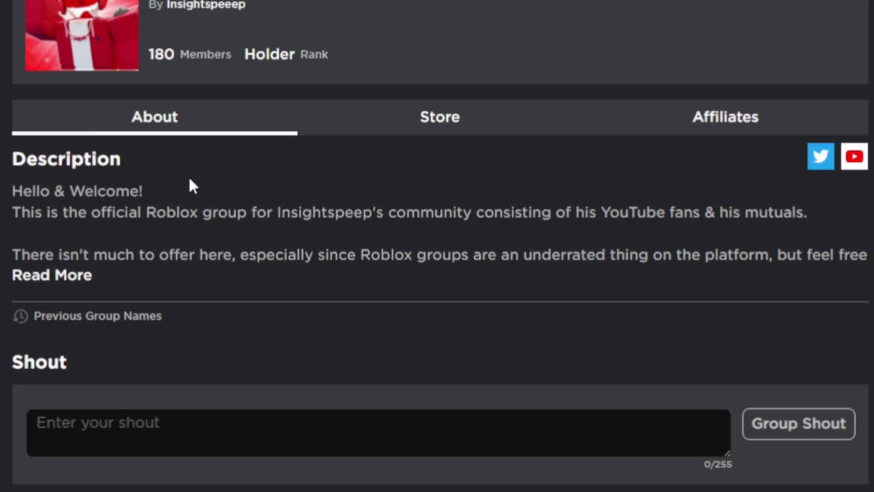
{"action": "left_click", "coordinate": [71, 275]}
{"action": "left_click_drag", "start_coordinate": [18, 5], "coordinate": [374, 320]}
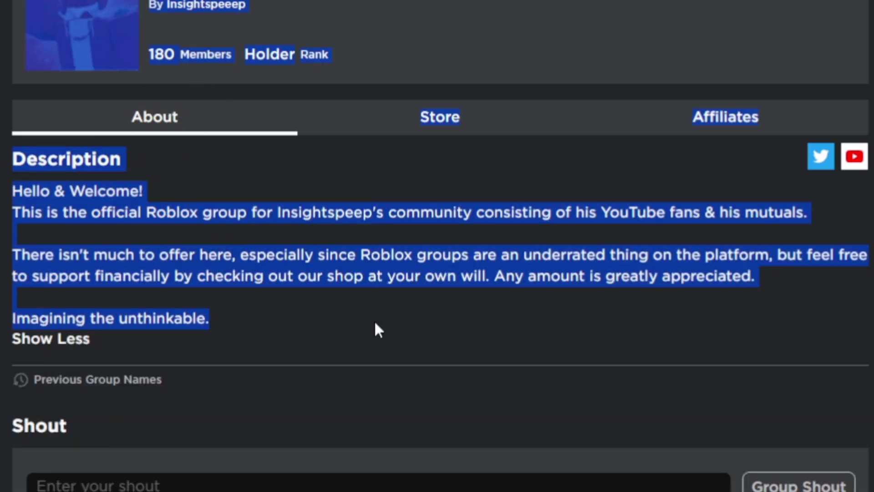
{"action": "left_click", "coordinate": [381, 321]}
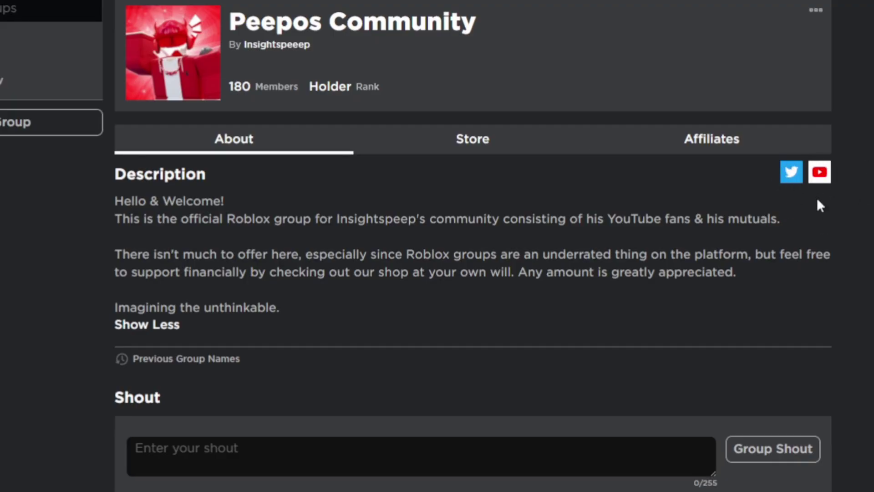
{"action": "left_click", "coordinate": [146, 324]}
{"action": "scroll", "coordinate": [176, 160], "scroll_direction": "down", "scroll_amount": 3}
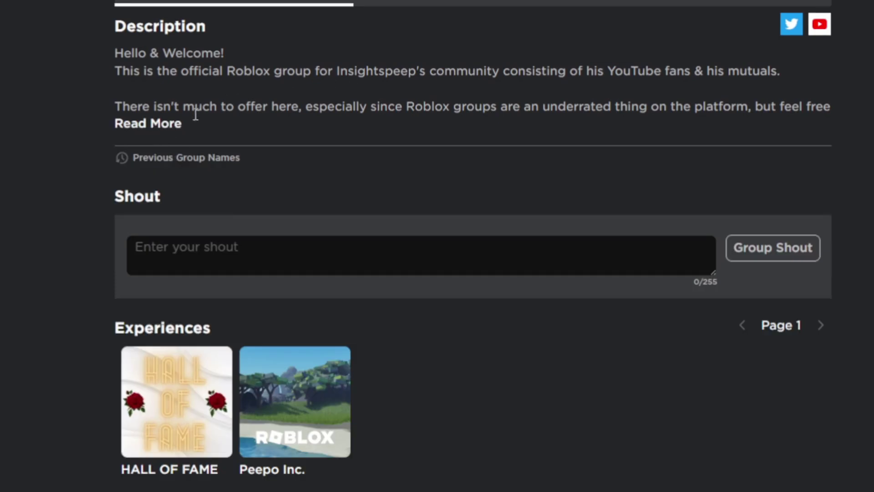
{"action": "left_click", "coordinate": [167, 132]}
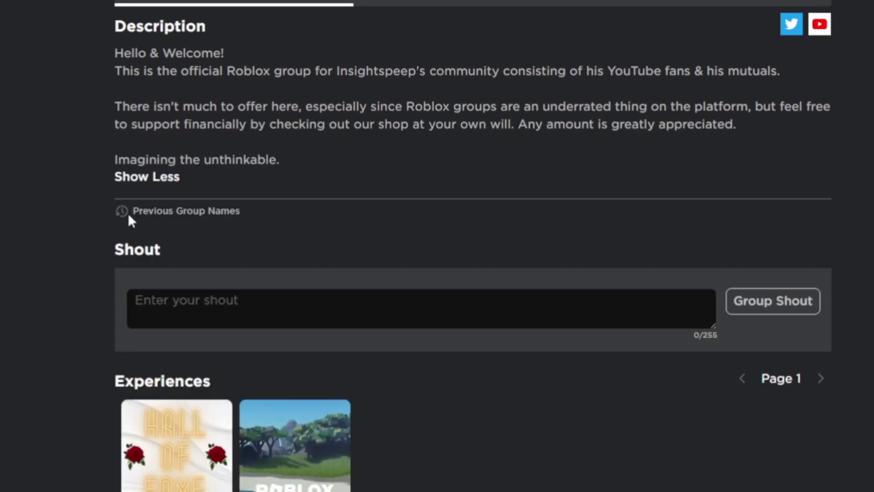
{"action": "mouse_move", "coordinate": [128, 215]}
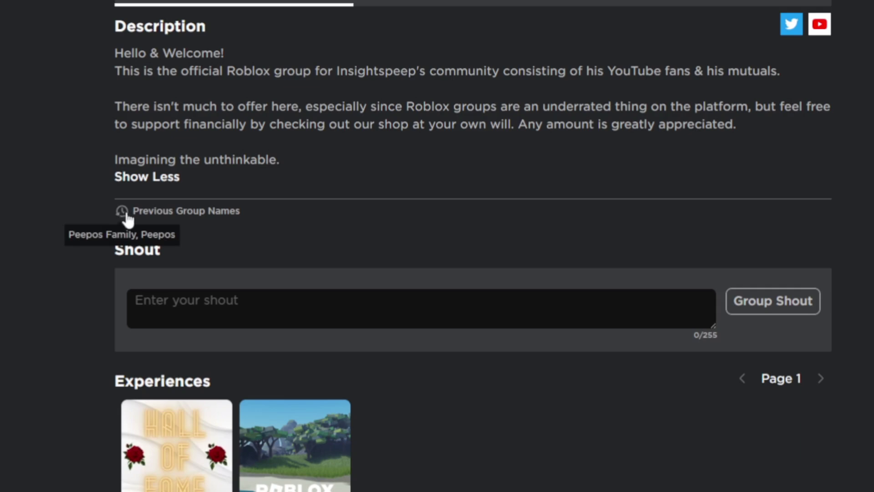
{"action": "scroll", "coordinate": [232, 237], "scroll_direction": "down", "scroll_amount": 2}
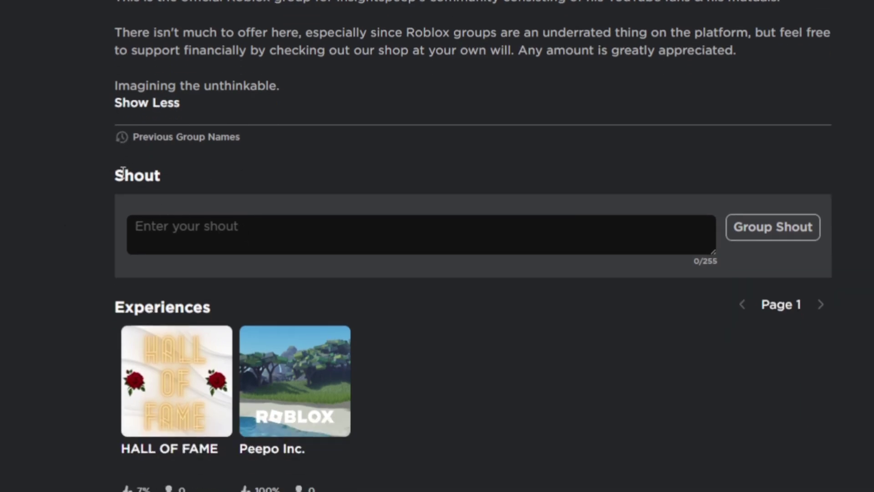
Step: Post 'hello' as the group shout and check its posting date
{"action": "left_click", "coordinate": [237, 233]}
{"action": "type", "text": "hello"}
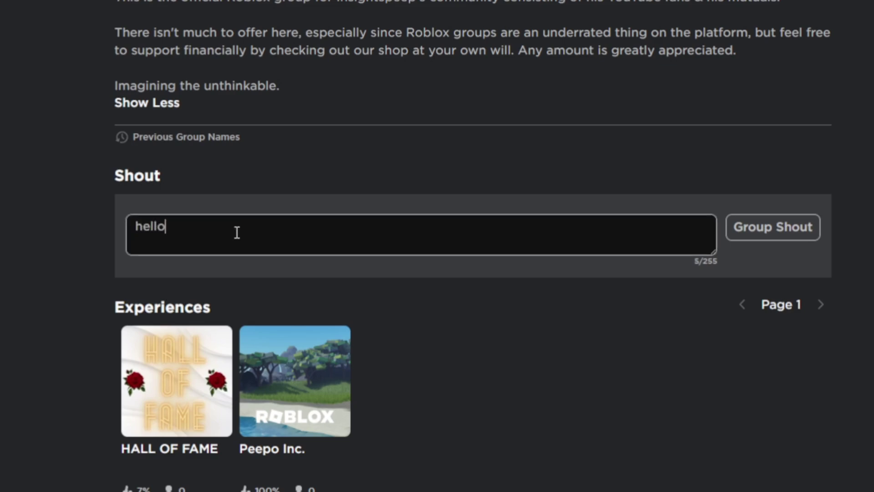
{"action": "left_click", "coordinate": [774, 227]}
{"action": "scroll", "coordinate": [279, 268], "scroll_direction": "up", "scroll_amount": 1}
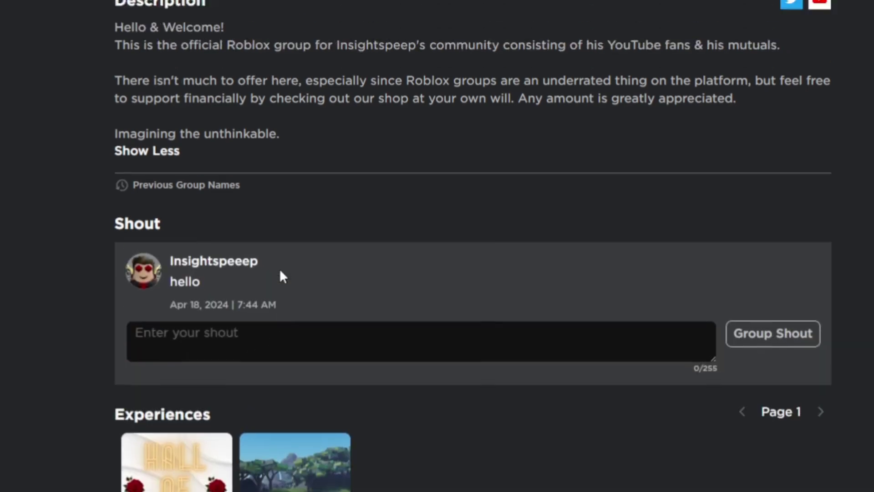
{"action": "scroll", "coordinate": [279, 268], "scroll_direction": "up", "scroll_amount": 1}
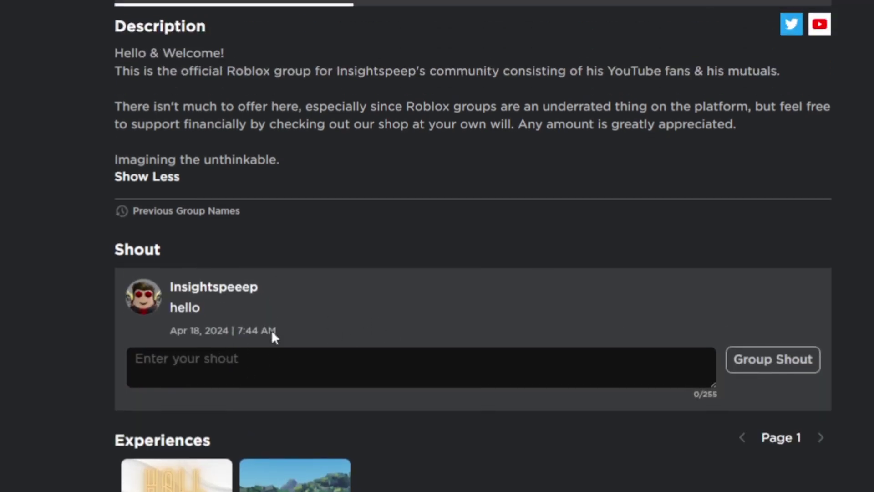
{"action": "left_click_drag", "start_coordinate": [237, 327], "coordinate": [274, 329]}
{"action": "triple_click", "coordinate": [280, 329]}
{"action": "left_click", "coordinate": [277, 329]}
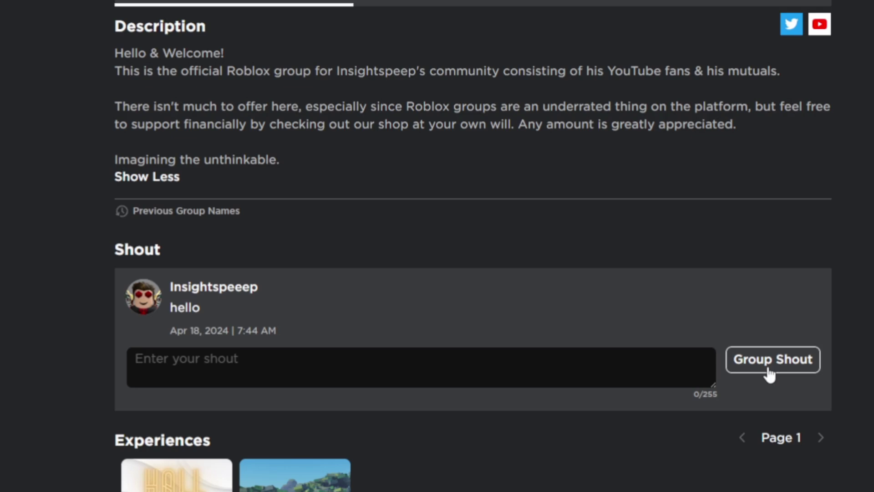
Step: Replace the group shout with 'hi'
{"action": "left_click", "coordinate": [633, 363]}
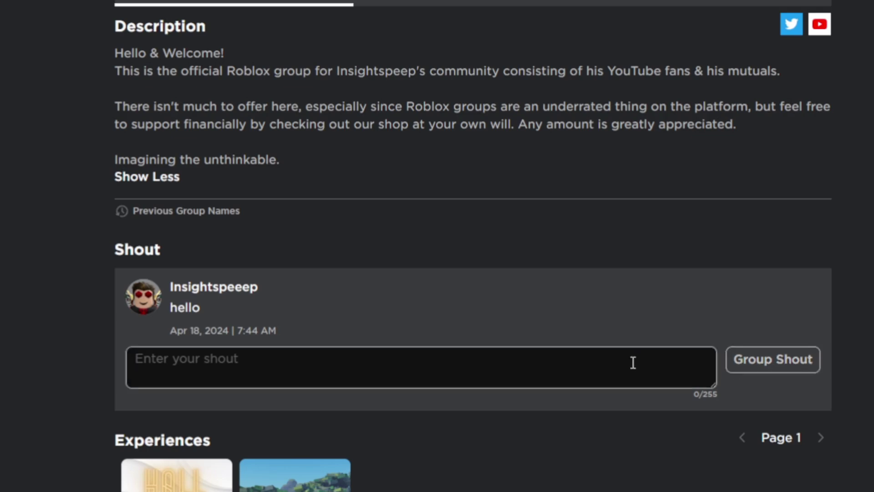
{"action": "type", "text": "hi"}
{"action": "left_click", "coordinate": [750, 366]}
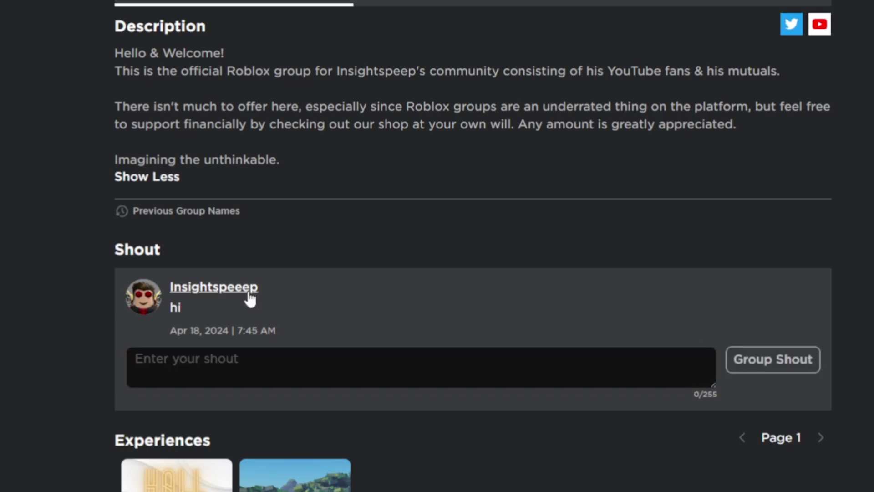
Step: Post an empty shout to clear it, then scroll over the group page
{"action": "left_click", "coordinate": [740, 365]}
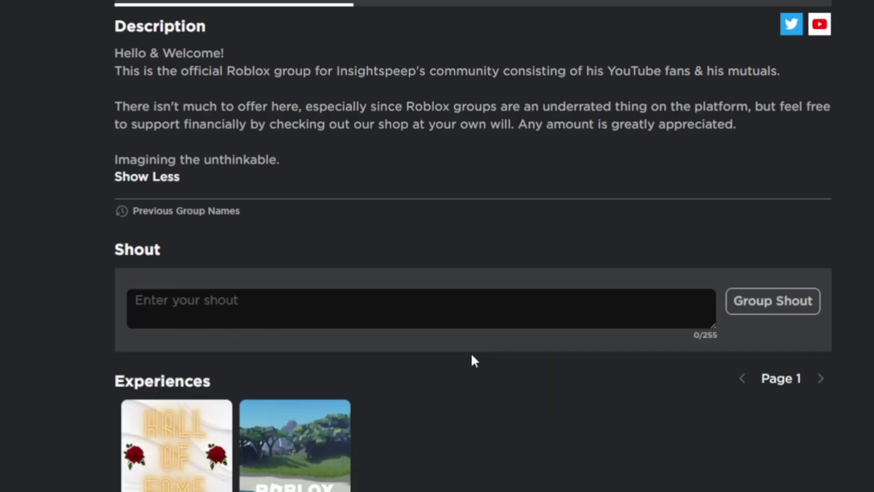
{"action": "scroll", "coordinate": [471, 360], "scroll_direction": "down", "scroll_amount": 2}
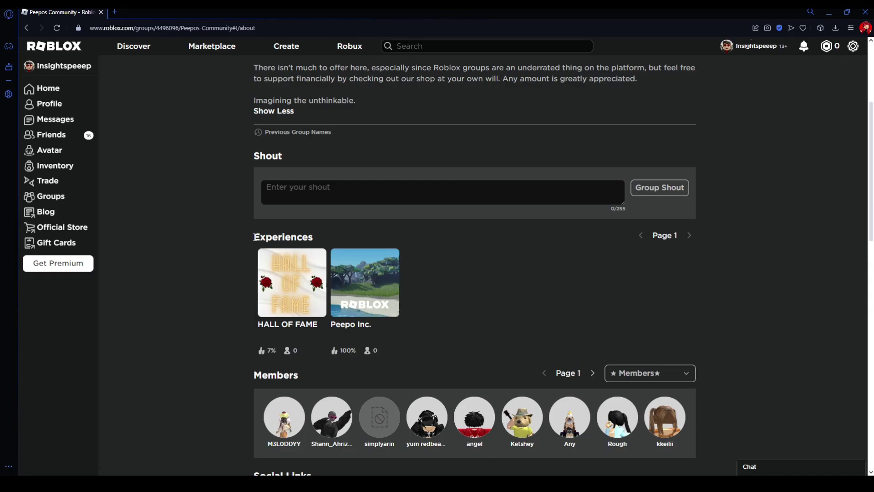
{"action": "scroll", "coordinate": [480, 141], "scroll_direction": "up", "scroll_amount": 4}
{"action": "scroll", "coordinate": [446, 277], "scroll_direction": "down", "scroll_amount": 3}
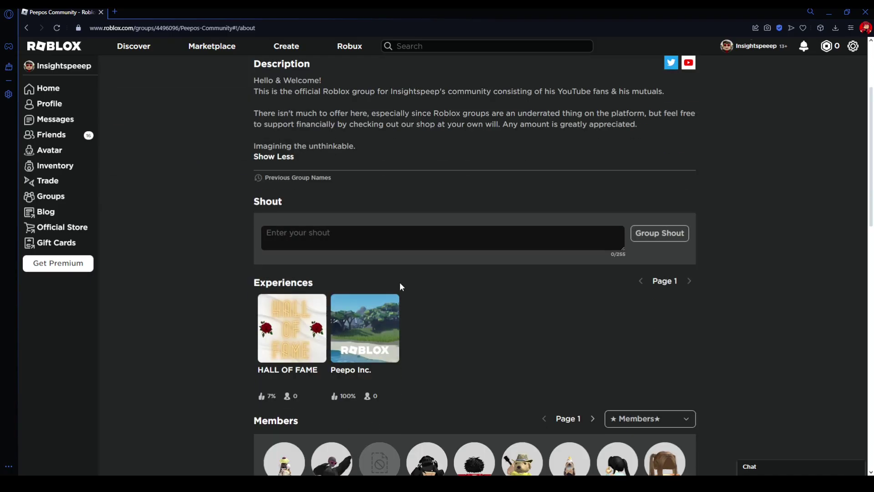
{"action": "scroll", "coordinate": [481, 313], "scroll_direction": "up", "scroll_amount": 4}
{"action": "scroll", "coordinate": [481, 314], "scroll_direction": "down", "scroll_amount": 4}
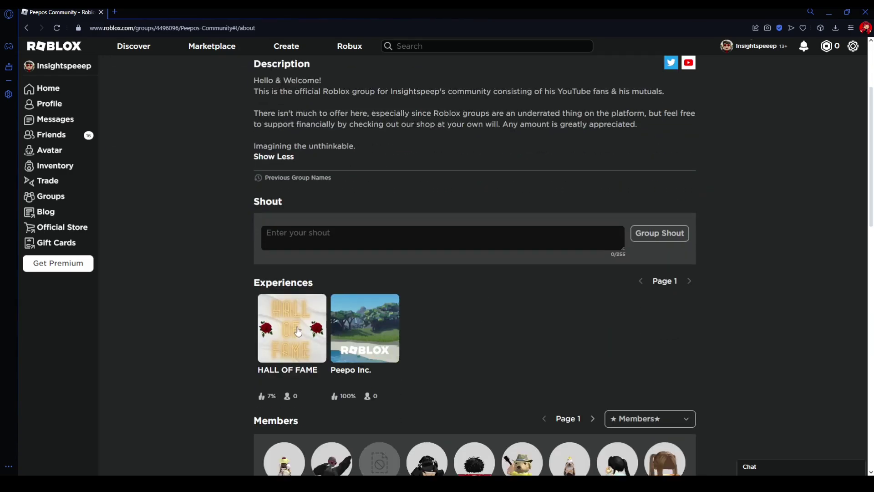
{"action": "scroll", "coordinate": [473, 319], "scroll_direction": "up", "scroll_amount": 2}
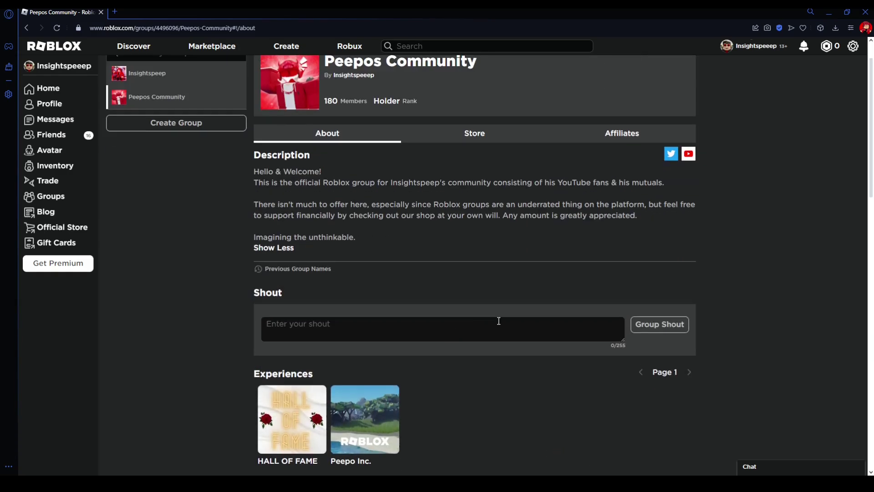
{"action": "scroll", "coordinate": [576, 302], "scroll_direction": "up", "scroll_amount": 1}
{"action": "scroll", "coordinate": [613, 238], "scroll_direction": "down", "scroll_amount": 3}
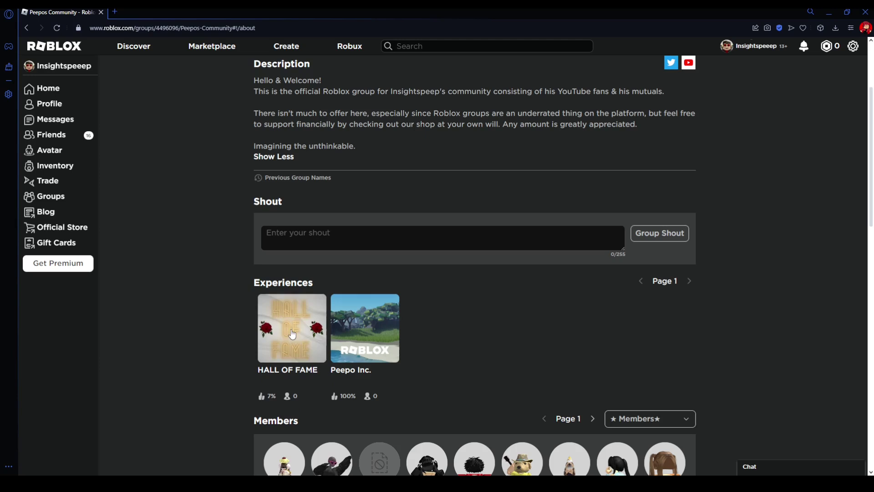
{"action": "scroll", "coordinate": [614, 292], "scroll_direction": "down", "scroll_amount": 1}
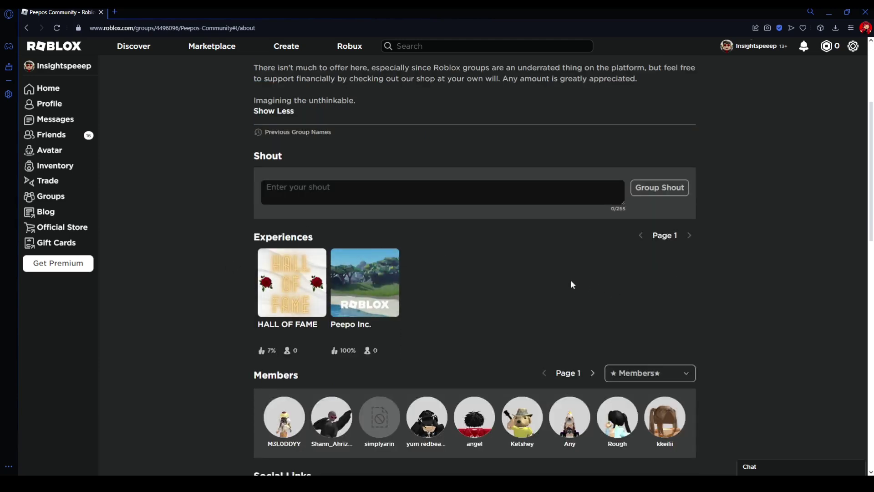
{"action": "scroll", "coordinate": [573, 284], "scroll_direction": "up", "scroll_amount": 1}
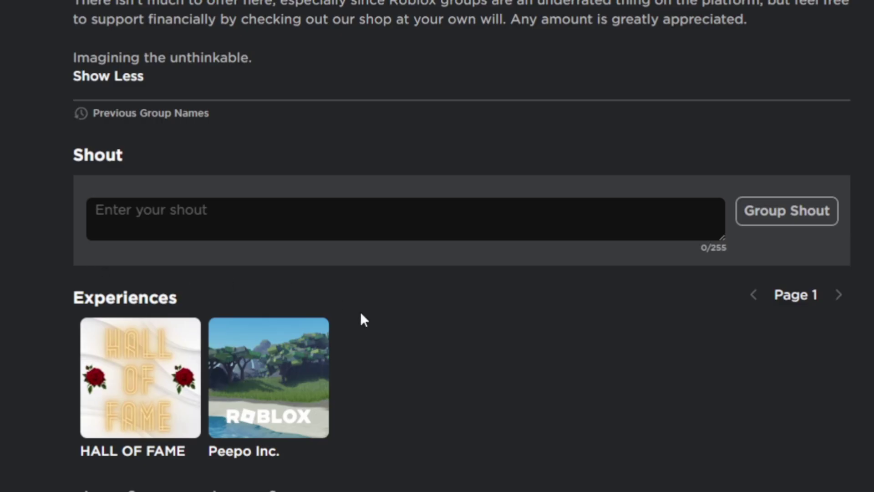
Step: Page through the member list to page 3 and back, then open the roles list
{"action": "scroll", "coordinate": [418, 307], "scroll_direction": "down", "scroll_amount": 5}
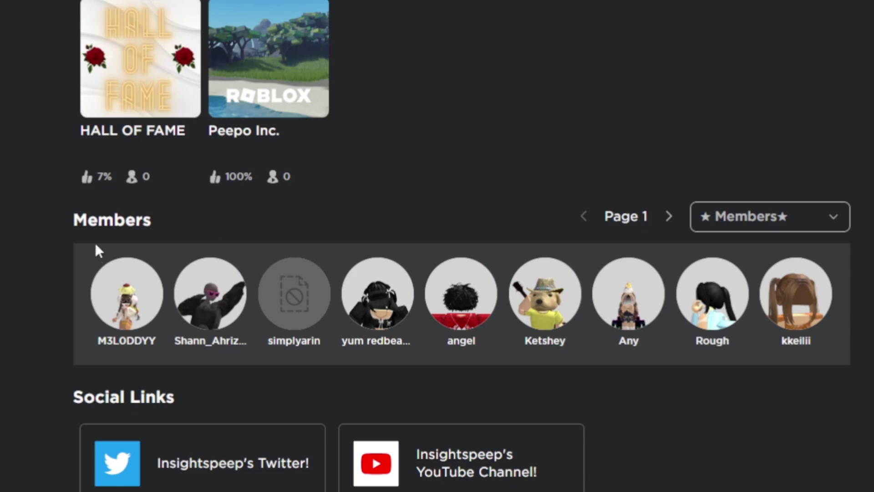
{"action": "double_click", "coordinate": [150, 219]}
{"action": "left_click", "coordinate": [703, 124]}
{"action": "left_click", "coordinate": [669, 218]}
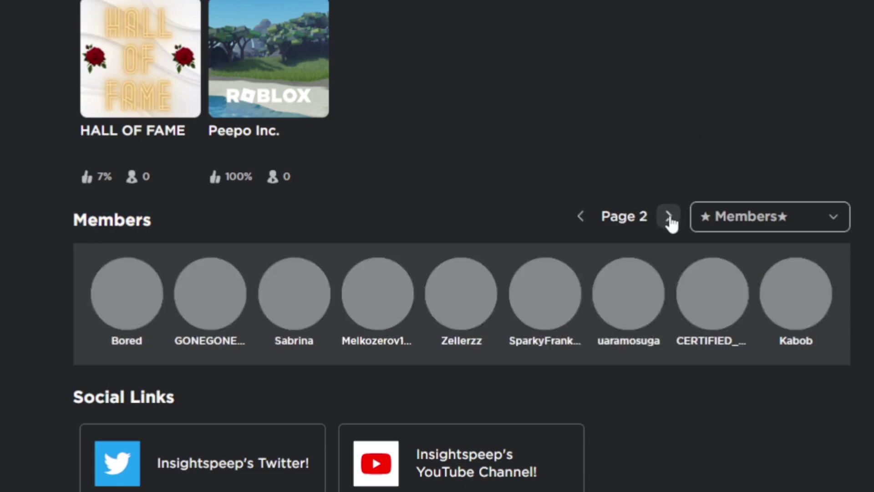
{"action": "left_click", "coordinate": [670, 217]}
{"action": "left_click", "coordinate": [581, 217]}
{"action": "left_click", "coordinate": [581, 217]}
{"action": "left_click", "coordinate": [753, 216]}
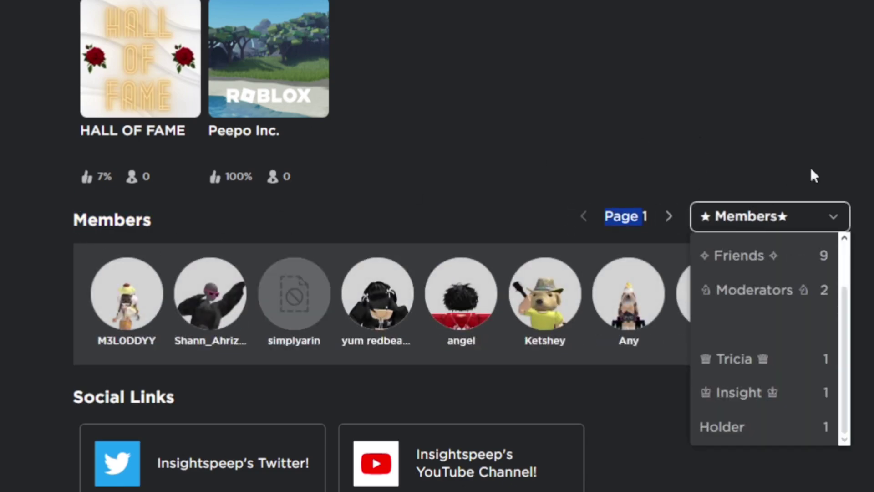
Step: Scroll down to the group wall and click into the post box
{"action": "scroll", "coordinate": [783, 319], "scroll_direction": "up", "scroll_amount": 2}
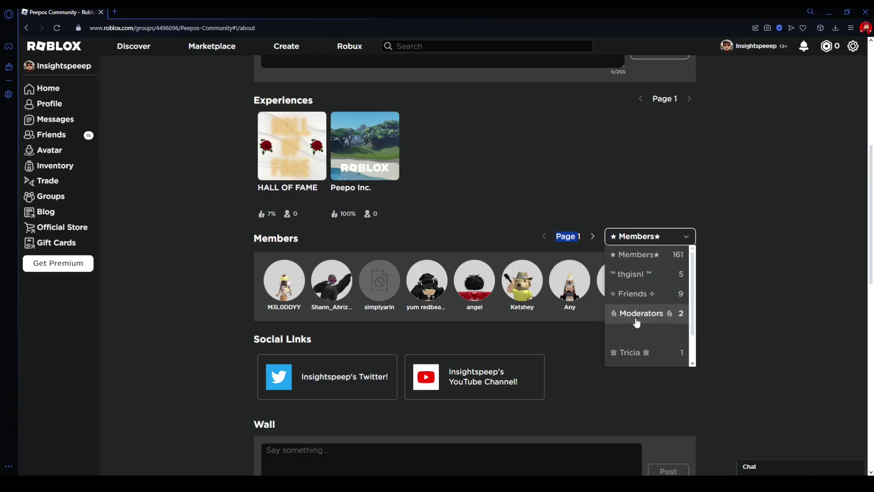
{"action": "scroll", "coordinate": [637, 323], "scroll_direction": "down", "scroll_amount": 2}
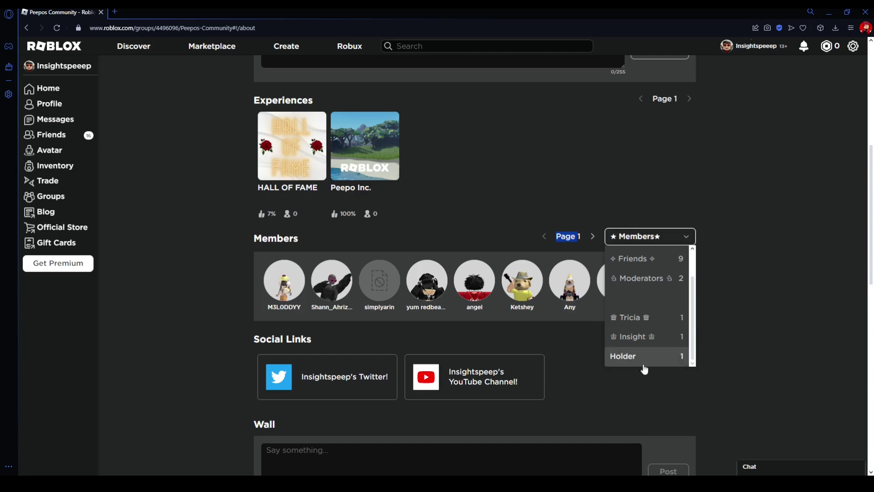
{"action": "scroll", "coordinate": [710, 360], "scroll_direction": "down", "scroll_amount": 3}
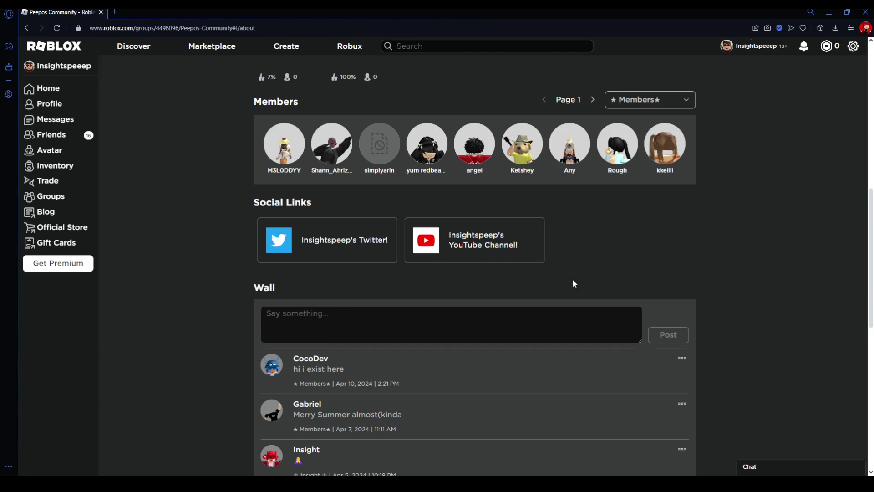
{"action": "scroll", "coordinate": [570, 278], "scroll_direction": "down", "scroll_amount": 1}
{"action": "left_click", "coordinate": [318, 270]}
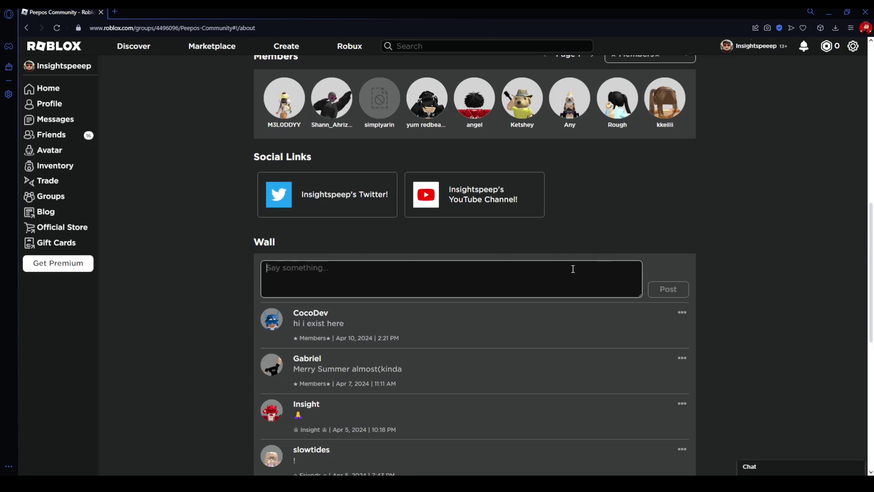
{"action": "scroll", "coordinate": [735, 298], "scroll_direction": "up", "scroll_amount": 1}
{"action": "scroll", "coordinate": [724, 291], "scroll_direction": "down", "scroll_amount": 2}
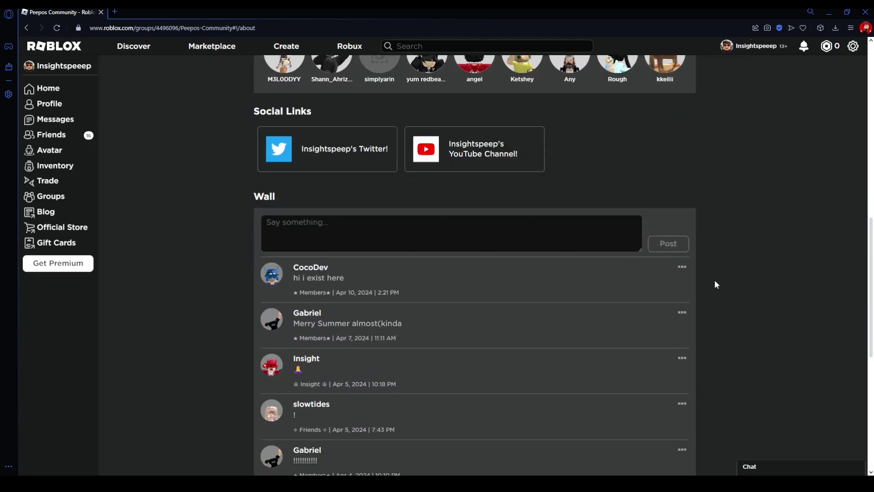
Step: View a wall post's Delete/Exile/Report options, close them, and scroll back up
{"action": "left_click", "coordinate": [682, 268]}
{"action": "scroll", "coordinate": [740, 265], "scroll_direction": "up", "scroll_amount": 1}
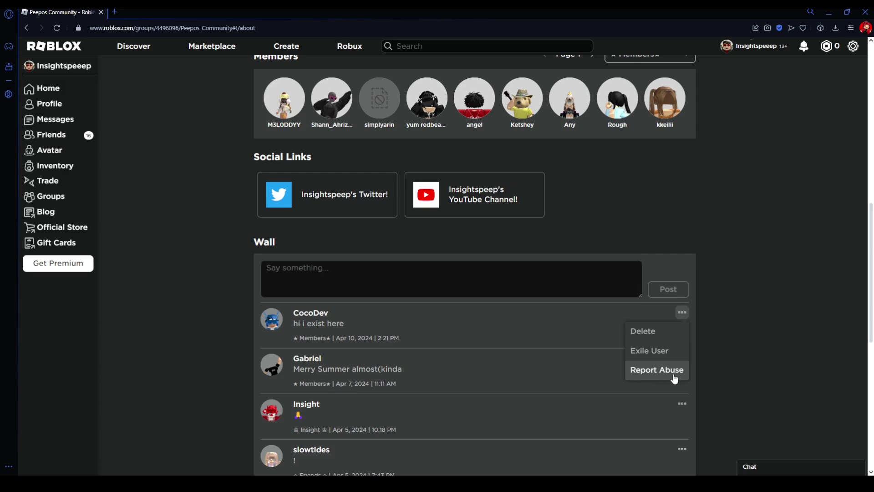
{"action": "left_click", "coordinate": [746, 315]}
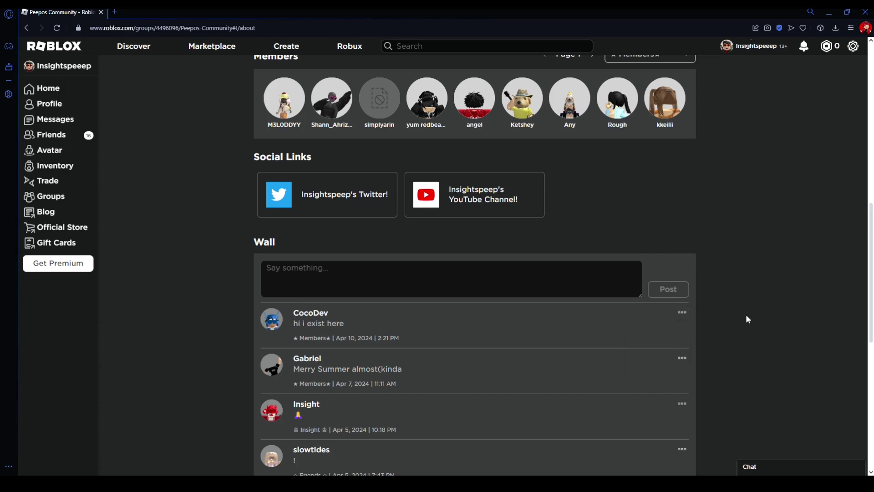
{"action": "scroll", "coordinate": [746, 315], "scroll_direction": "up", "scroll_amount": 10}
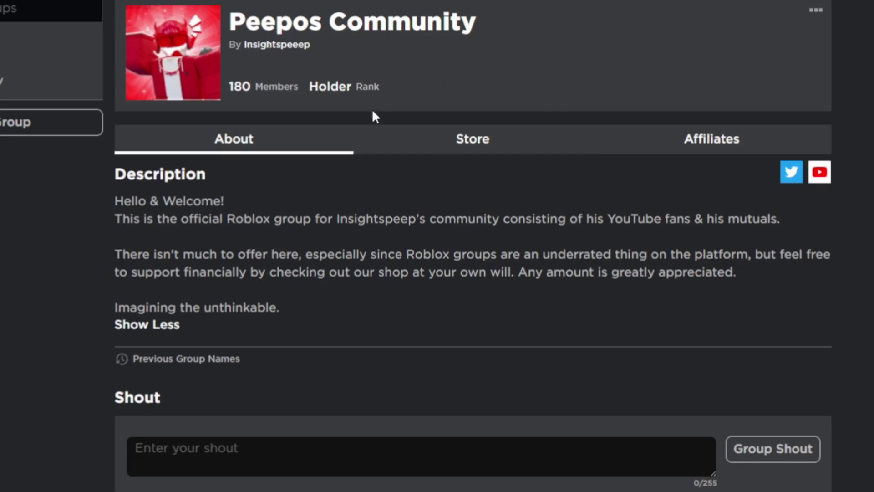
Step: Browse the group Store's donator shirts, priced from 3 to 100,000 Robux
{"action": "left_click", "coordinate": [477, 145]}
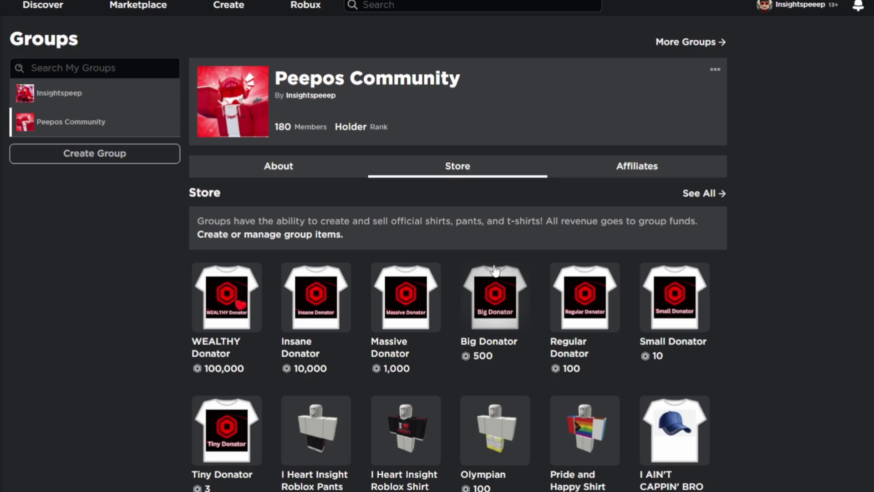
{"action": "scroll", "coordinate": [494, 270], "scroll_direction": "down", "scroll_amount": 3}
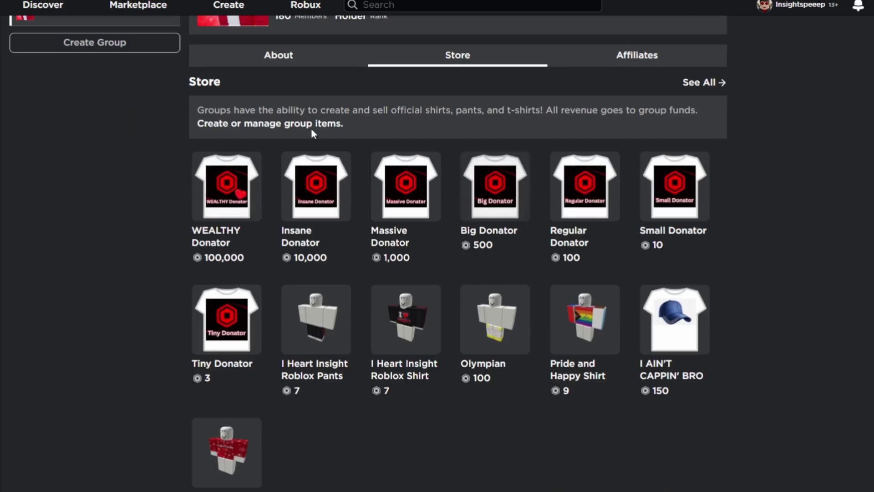
{"action": "scroll", "coordinate": [638, 387], "scroll_direction": "up", "scroll_amount": 3}
{"action": "scroll", "coordinate": [773, 342], "scroll_direction": "down", "scroll_amount": 3}
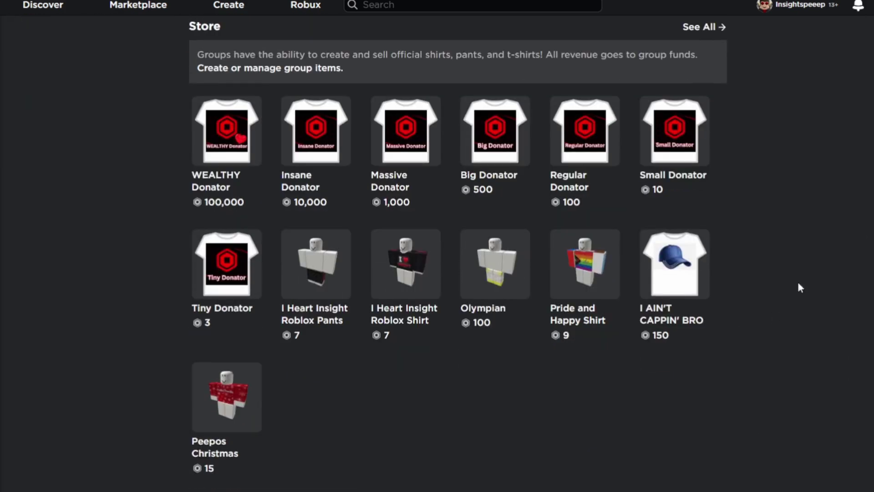
{"action": "scroll", "coordinate": [492, 388], "scroll_direction": "up", "scroll_amount": 2}
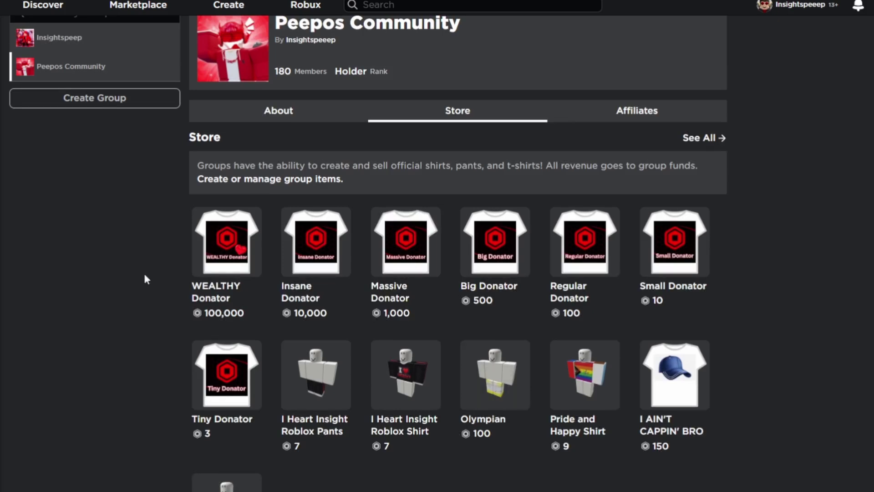
{"action": "scroll", "coordinate": [287, 420], "scroll_direction": "down", "scroll_amount": 2}
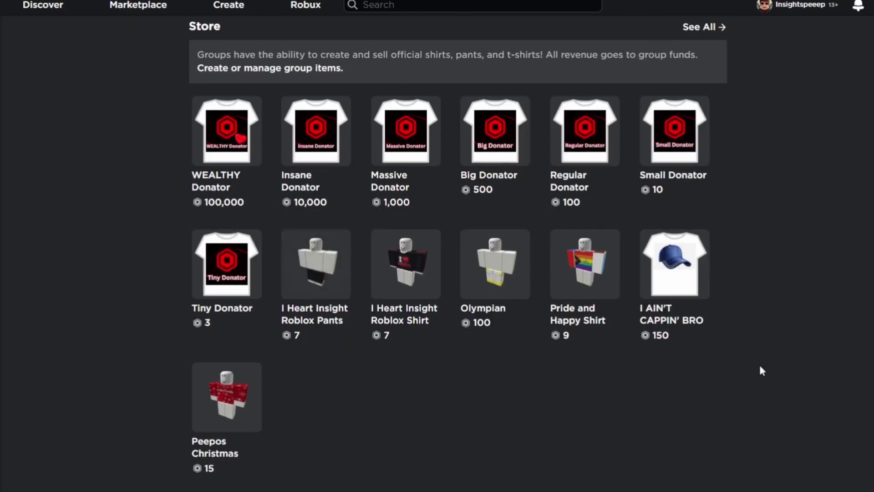
{"action": "scroll", "coordinate": [453, 390], "scroll_direction": "up", "scroll_amount": 3}
{"action": "scroll", "coordinate": [485, 467], "scroll_direction": "down", "scroll_amount": 3}
{"action": "scroll", "coordinate": [491, 463], "scroll_direction": "up", "scroll_amount": 2}
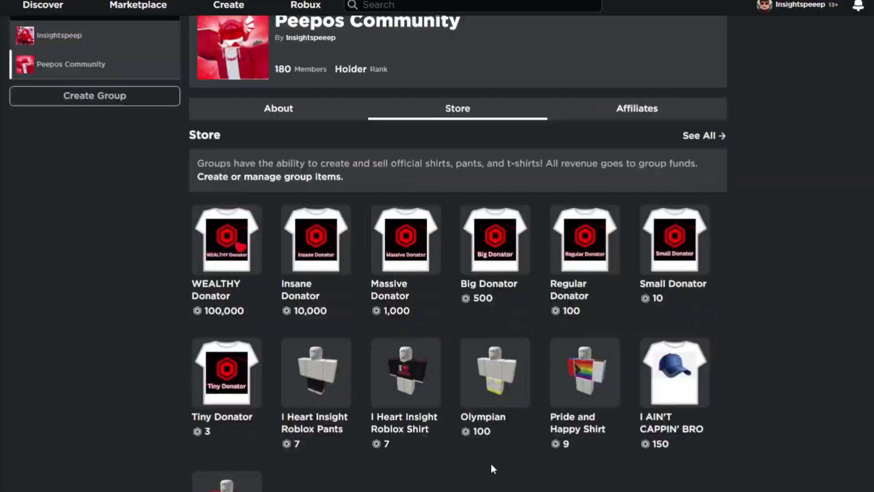
{"action": "left_click_drag", "start_coordinate": [51, 201], "coordinate": [784, 219]}
{"action": "left_click", "coordinate": [370, 231]}
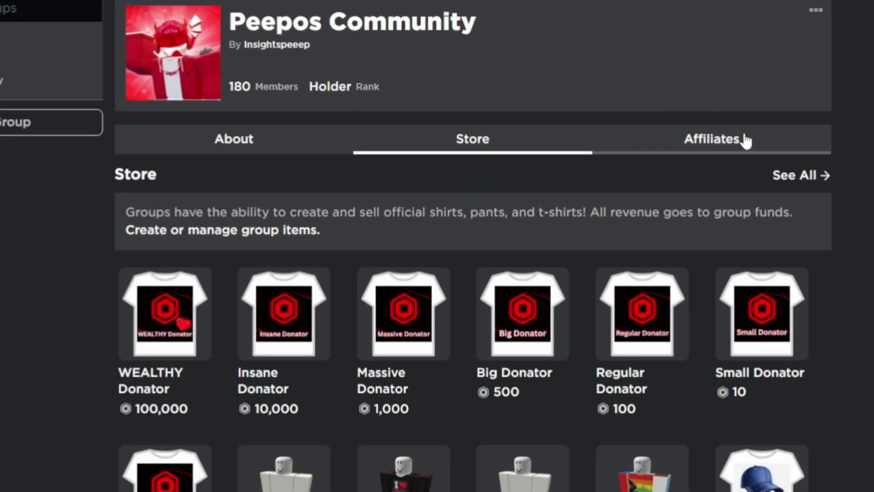
Step: Show the Allies list with Chilly Gaming and Phantasiaworld, then return to the About section
{"action": "left_click", "coordinate": [755, 125]}
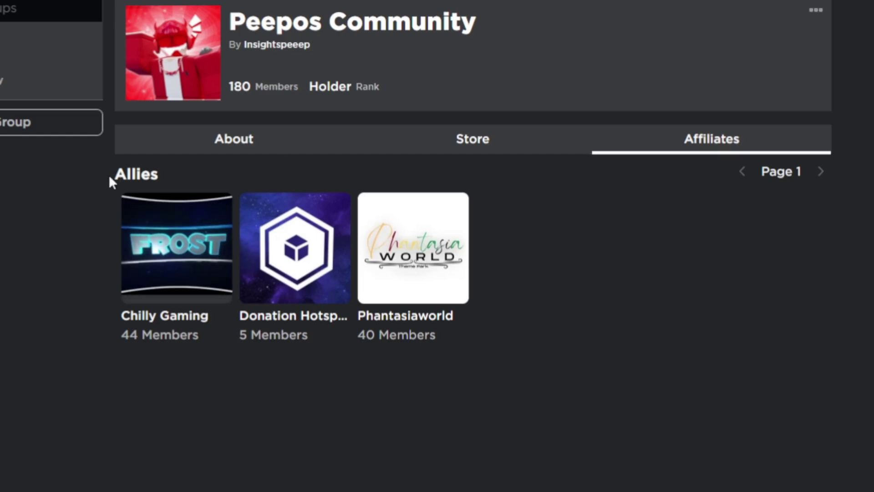
{"action": "left_click_drag", "start_coordinate": [114, 174], "coordinate": [645, 181]}
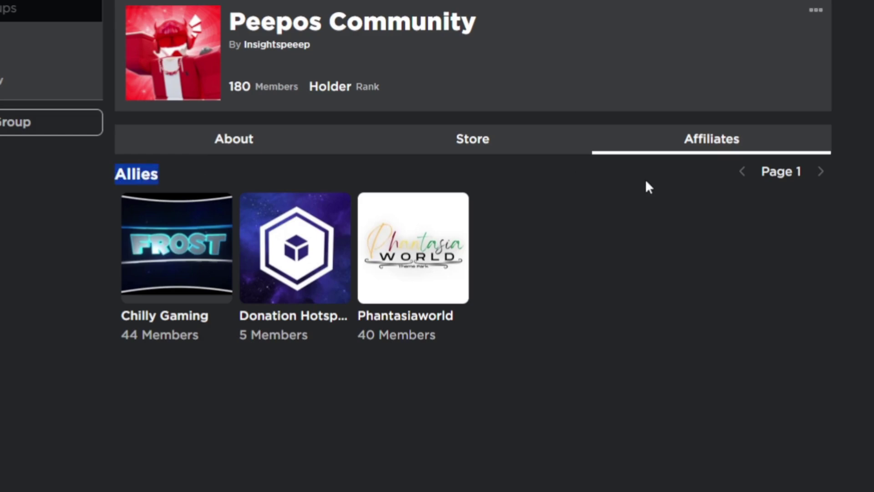
{"action": "left_click", "coordinate": [646, 181]}
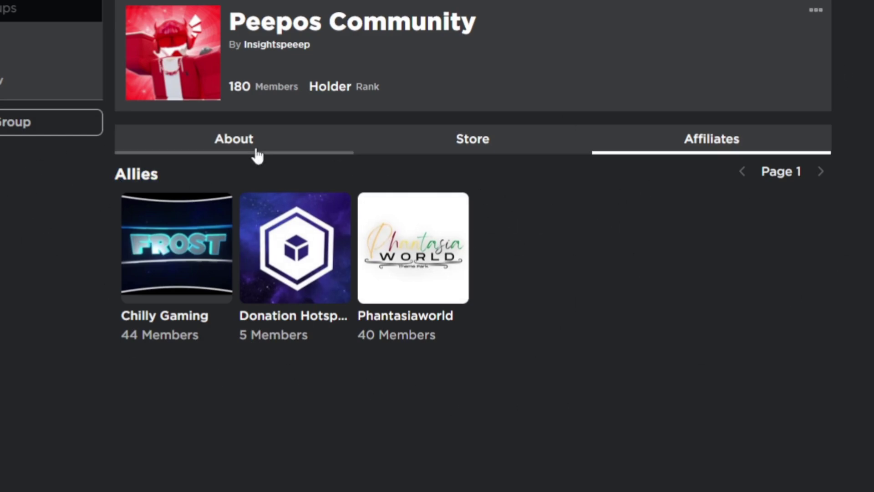
{"action": "left_click", "coordinate": [234, 148]}
Step: Open Configure Group and review the emblem, 373-character description and group name fields
{"action": "left_click", "coordinate": [816, 10]}
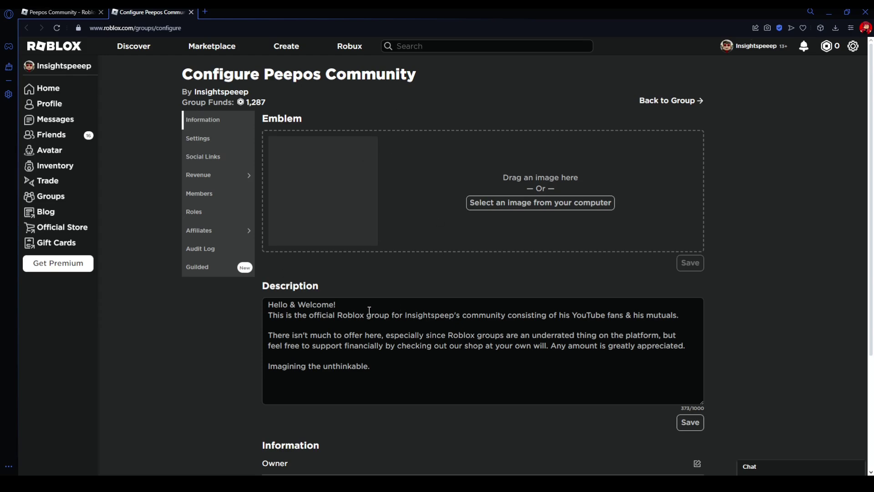
{"action": "scroll", "coordinate": [370, 309], "scroll_direction": "down", "scroll_amount": 3}
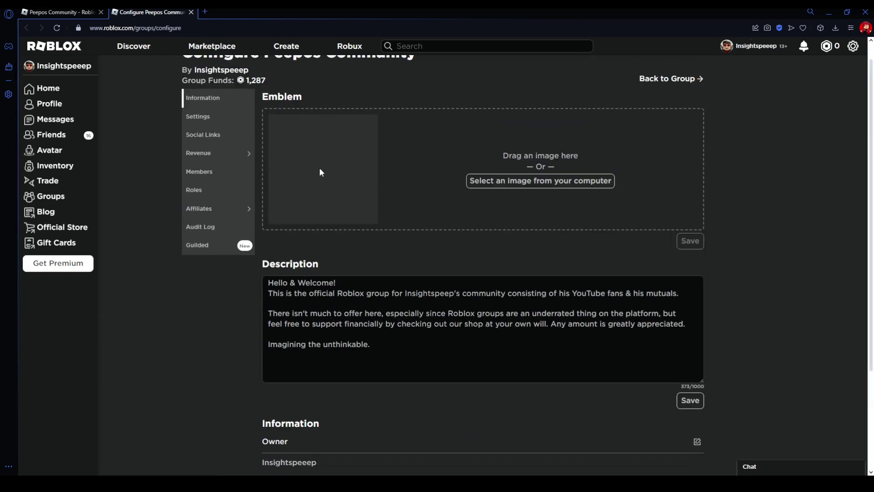
{"action": "scroll", "coordinate": [455, 182], "scroll_direction": "up", "scroll_amount": 1}
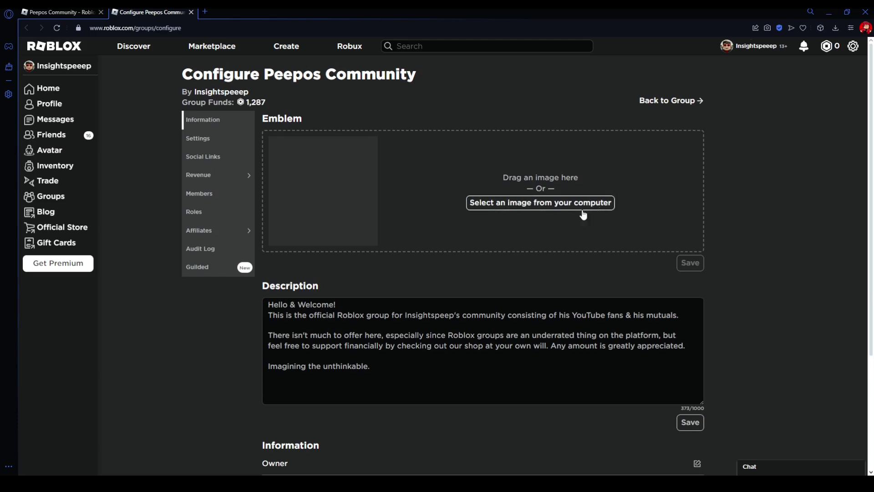
{"action": "scroll", "coordinate": [446, 250], "scroll_direction": "down", "scroll_amount": 1}
{"action": "scroll", "coordinate": [446, 250], "scroll_direction": "down", "scroll_amount": 2}
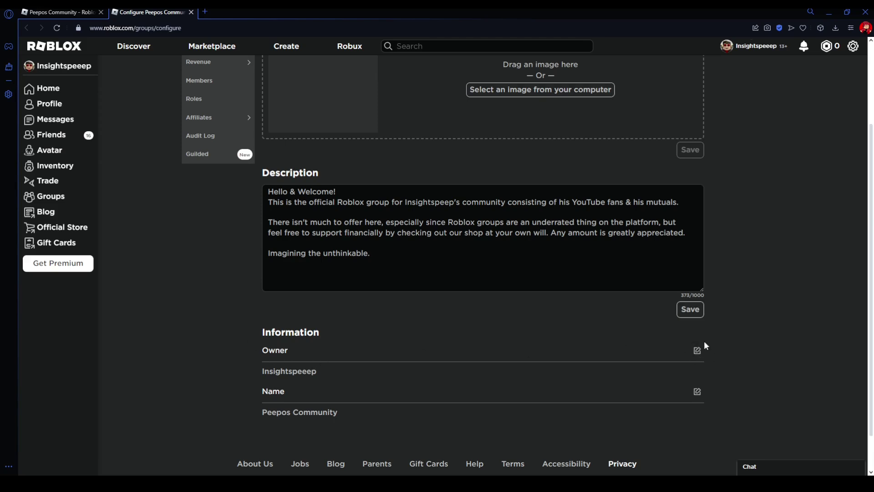
{"action": "scroll", "coordinate": [376, 307], "scroll_direction": "up", "scroll_amount": 2}
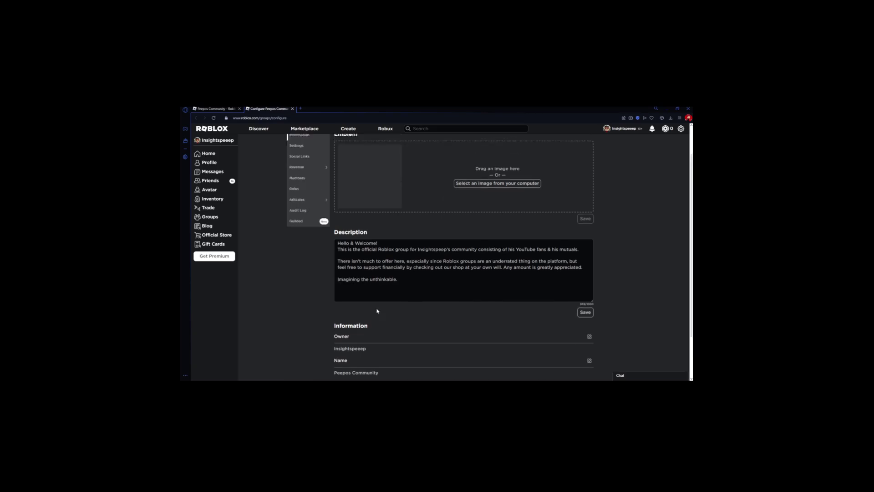
{"action": "scroll", "coordinate": [377, 309], "scroll_direction": "down", "scroll_amount": 1}
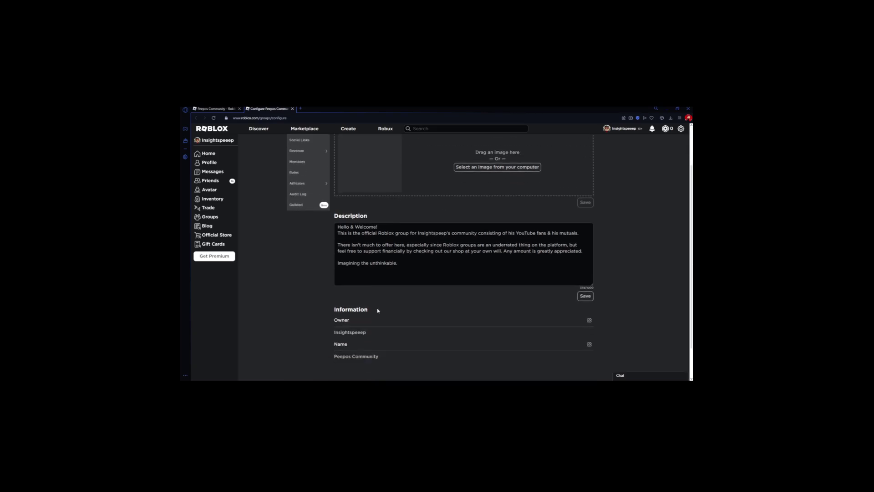
{"action": "scroll", "coordinate": [380, 321], "scroll_direction": "down", "scroll_amount": 1}
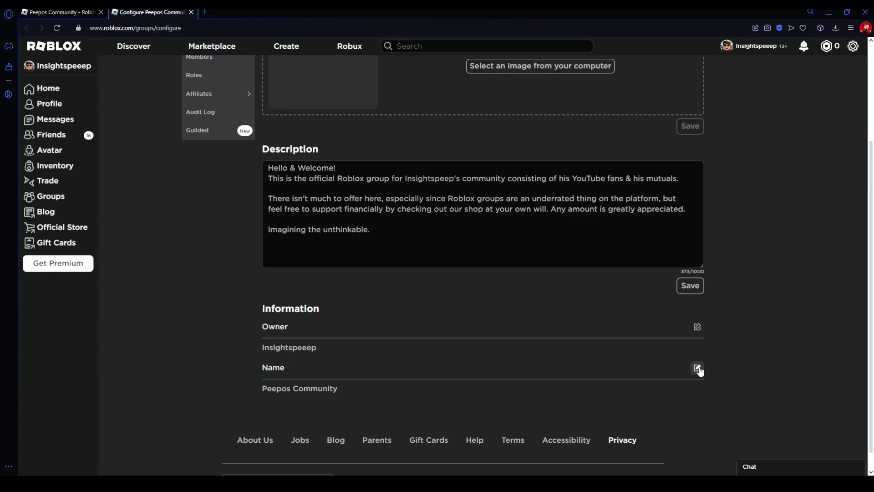
{"action": "left_click", "coordinate": [697, 367]}
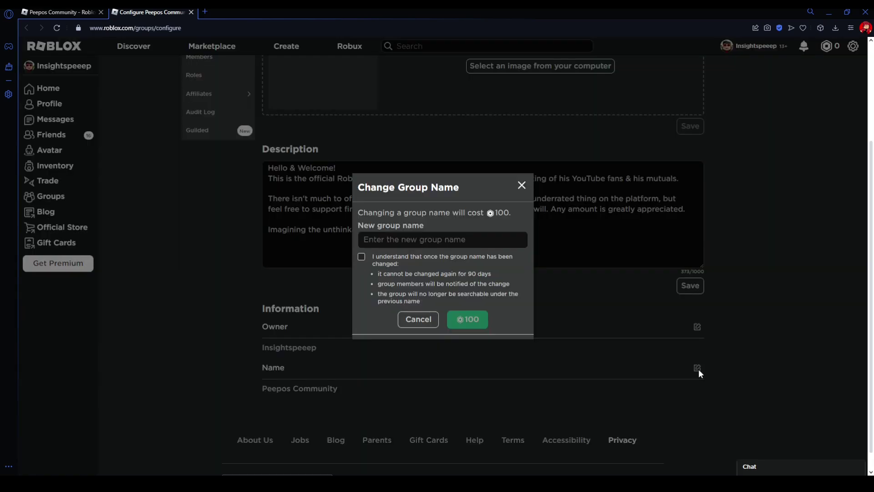
{"action": "left_click", "coordinate": [466, 318]}
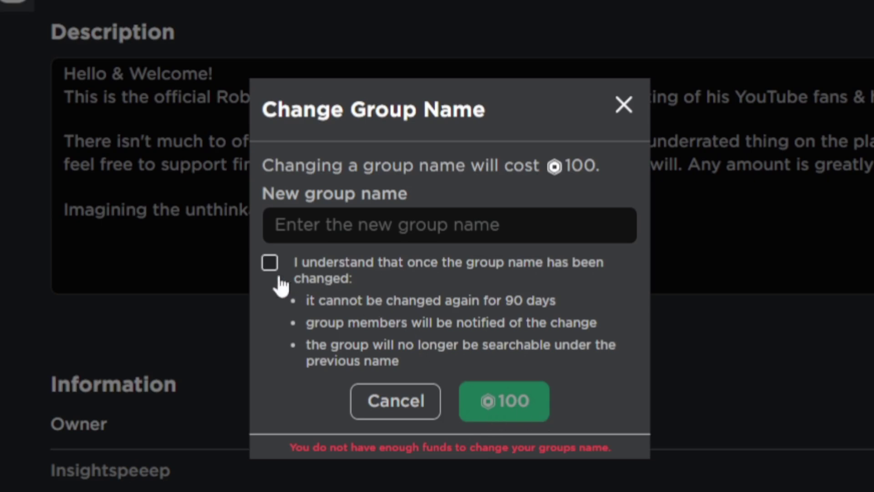
{"action": "left_click", "coordinate": [270, 264]}
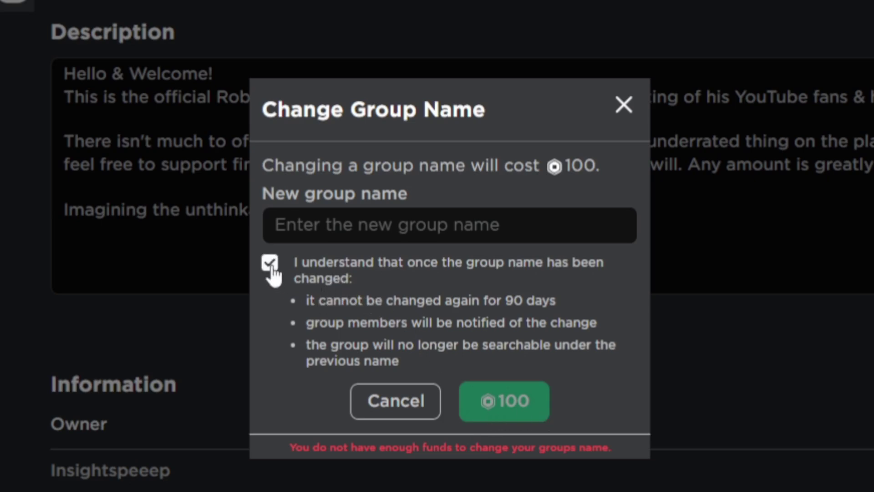
{"action": "left_click", "coordinate": [388, 221]}
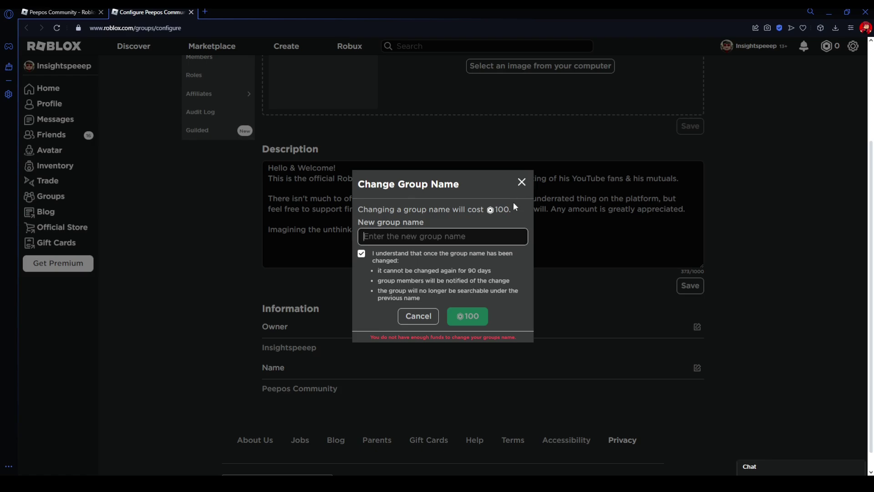
{"action": "left_click", "coordinate": [521, 182]}
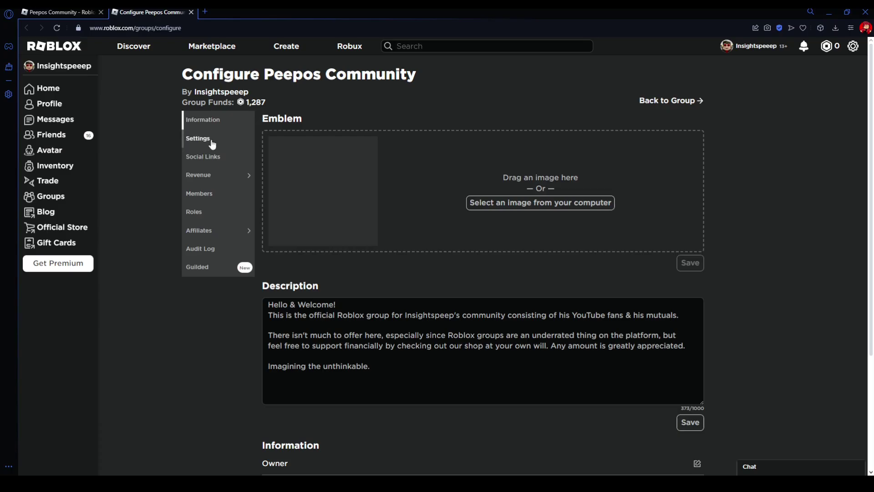
Step: Review the group Settings, noting the 1,287 group funds and the Affiliates options
{"action": "left_click", "coordinate": [211, 143]}
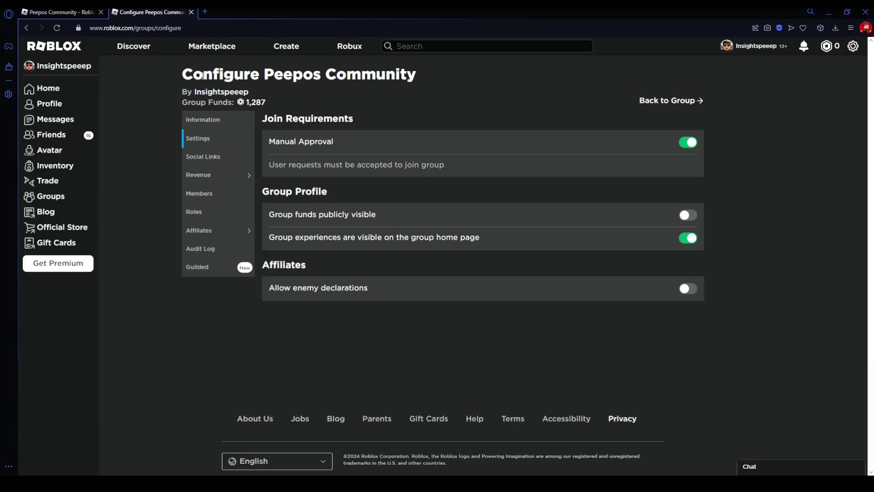
{"action": "left_click_drag", "start_coordinate": [195, 106], "coordinate": [386, 92]}
{"action": "left_click", "coordinate": [400, 92]}
{"action": "left_click_drag", "start_coordinate": [183, 102], "coordinate": [309, 102]}
{"action": "left_click", "coordinate": [310, 102]}
{"action": "left_click_drag", "start_coordinate": [266, 265], "coordinate": [419, 268]}
{"action": "left_click", "coordinate": [427, 274]}
{"action": "left_click", "coordinate": [209, 156]}
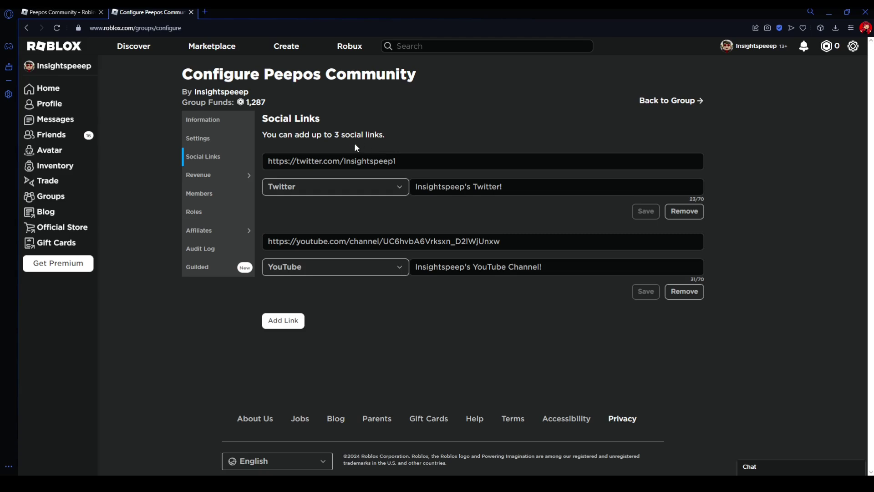
Step: Check the Social Links limit of 3, with Twitter and YouTube already listed
{"action": "left_click_drag", "start_coordinate": [336, 135], "coordinate": [392, 136]}
{"action": "left_click", "coordinate": [440, 128]}
{"action": "mouse_move", "coordinate": [204, 181]}
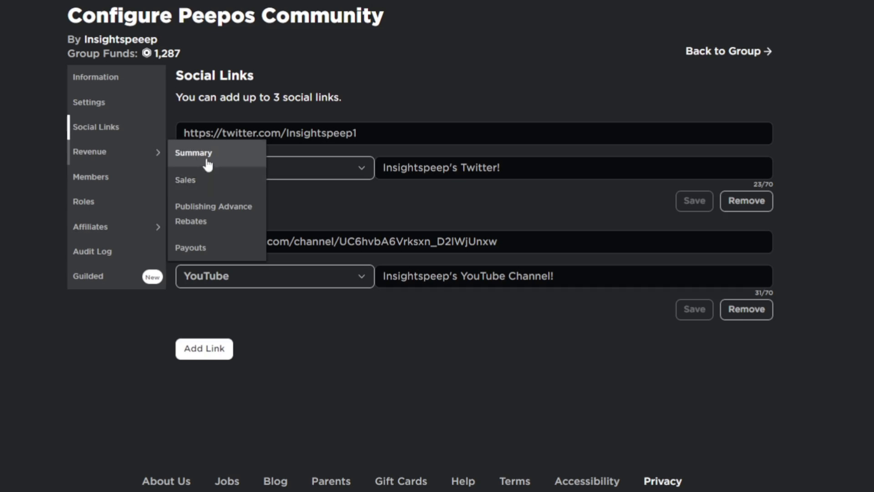
Step: Step through the Revenue summary, Sales of Goods and Publishing Advance Rebates pages to reach Payouts
{"action": "left_click", "coordinate": [207, 157]}
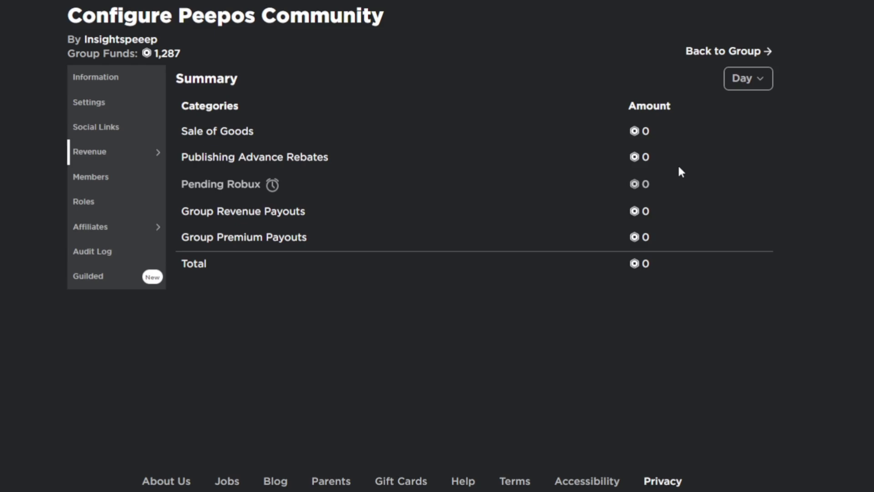
{"action": "mouse_move", "coordinate": [136, 152]}
{"action": "left_click", "coordinate": [204, 187]}
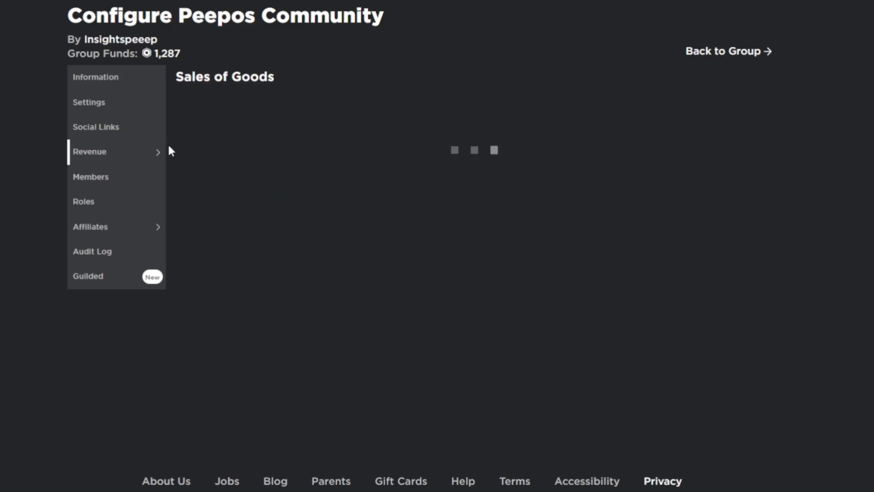
{"action": "left_click", "coordinate": [193, 214]}
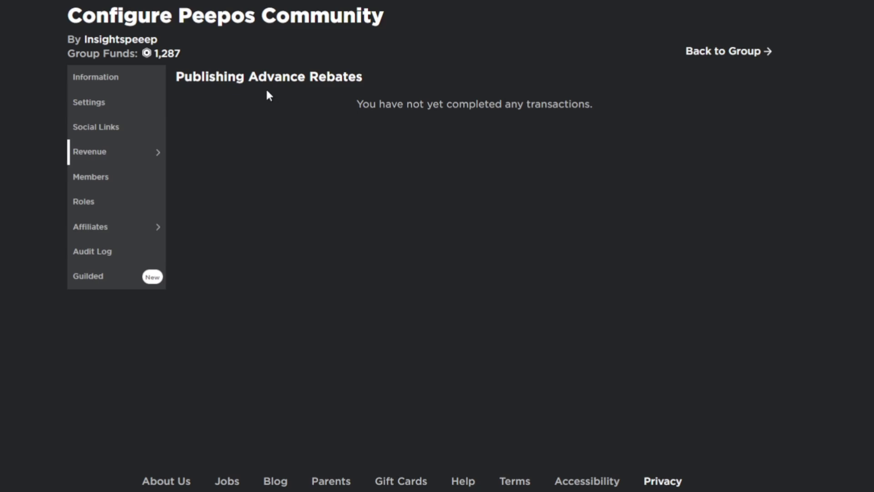
{"action": "triple_click", "coordinate": [180, 75]}
{"action": "left_click", "coordinate": [239, 159]}
{"action": "mouse_move", "coordinate": [219, 219]}
{"action": "left_click", "coordinate": [214, 249]}
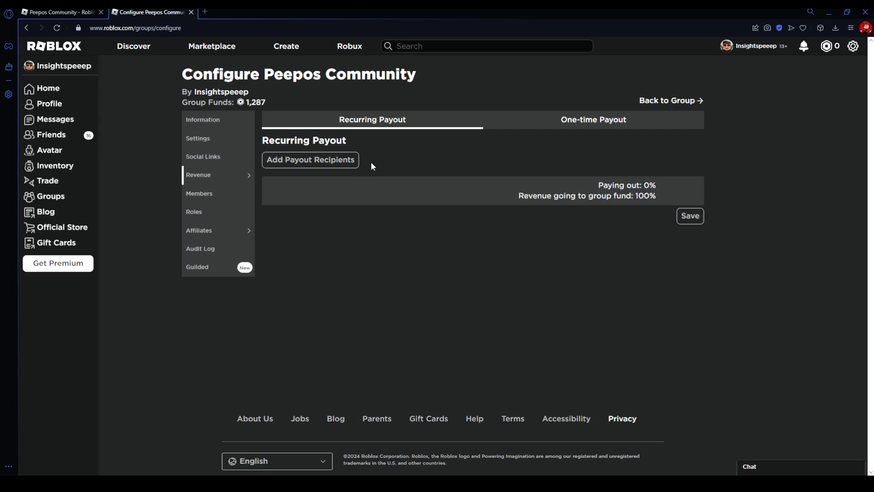
{"action": "left_click", "coordinate": [606, 129]}
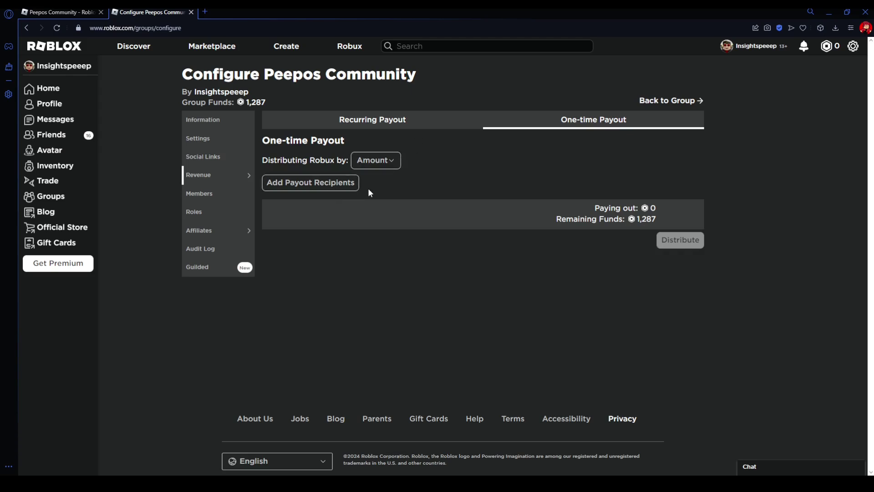
{"action": "left_click", "coordinate": [392, 166]}
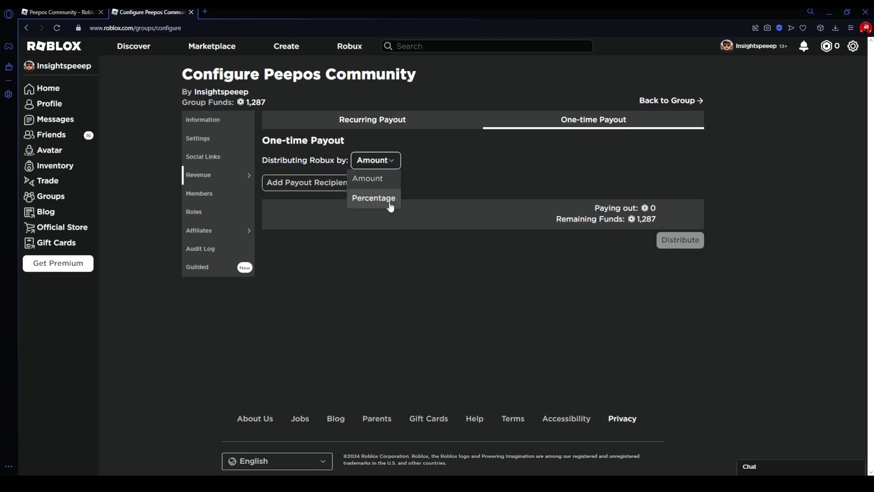
{"action": "left_click", "coordinate": [394, 168]}
{"action": "left_click", "coordinate": [394, 167]}
{"action": "left_click", "coordinate": [464, 187]}
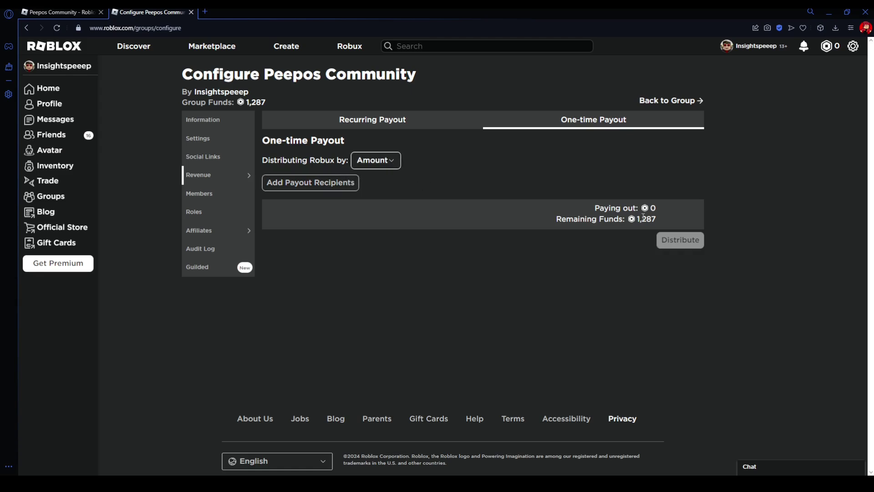
{"action": "double_click", "coordinate": [646, 219]}
{"action": "left_click", "coordinate": [623, 198]}
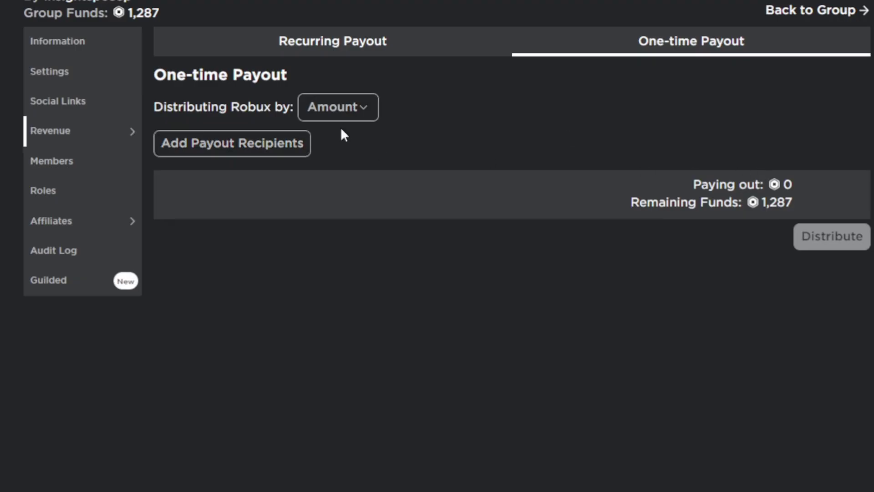
{"action": "left_click", "coordinate": [285, 151]}
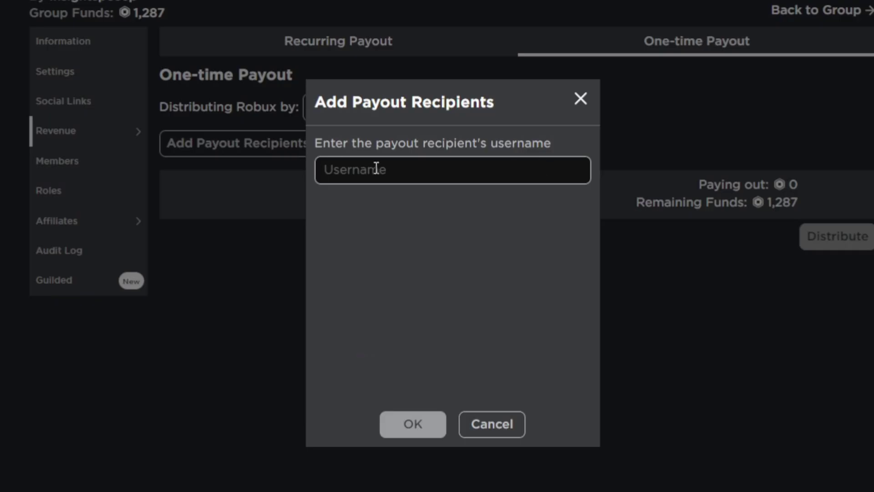
{"action": "left_click", "coordinate": [592, 94]}
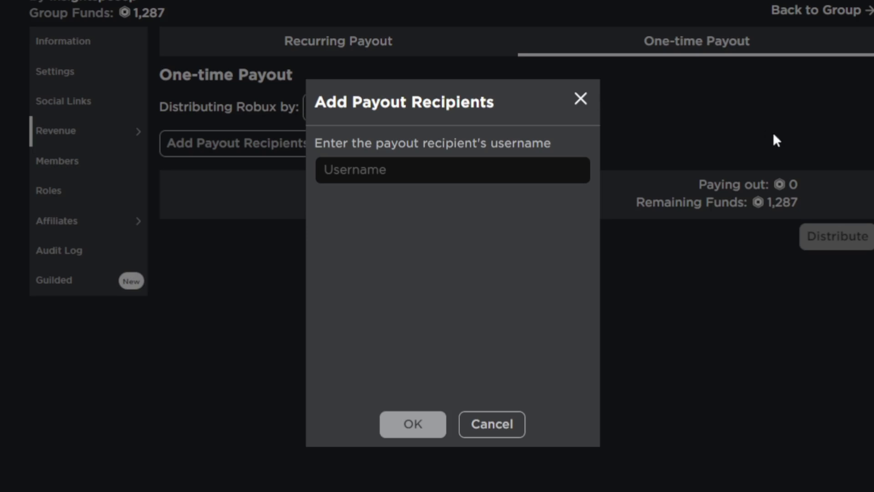
{"action": "left_click", "coordinate": [581, 97]}
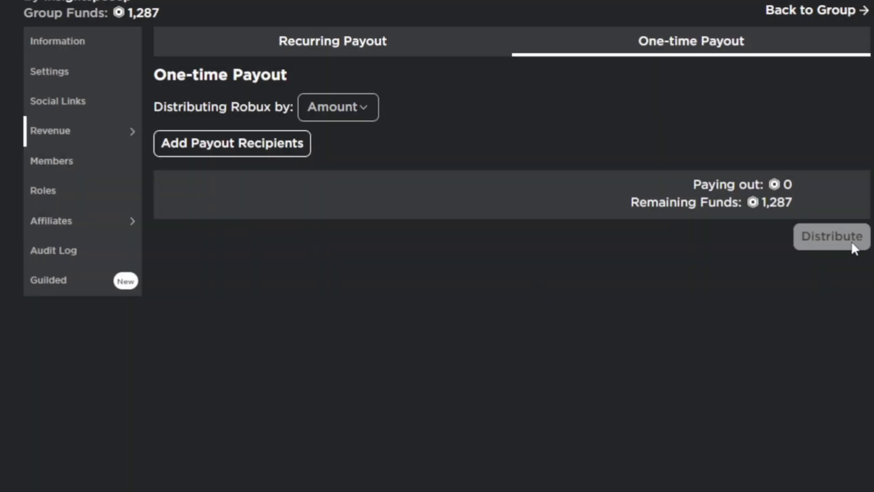
Step: Browse the group's member list filtered by the Members role, then by Moderators
{"action": "left_click", "coordinate": [246, 49]}
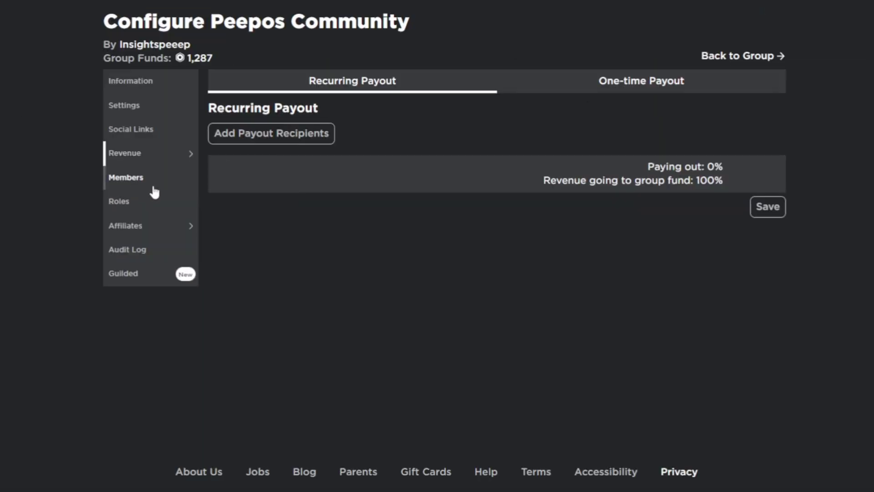
{"action": "left_click", "coordinate": [153, 188]}
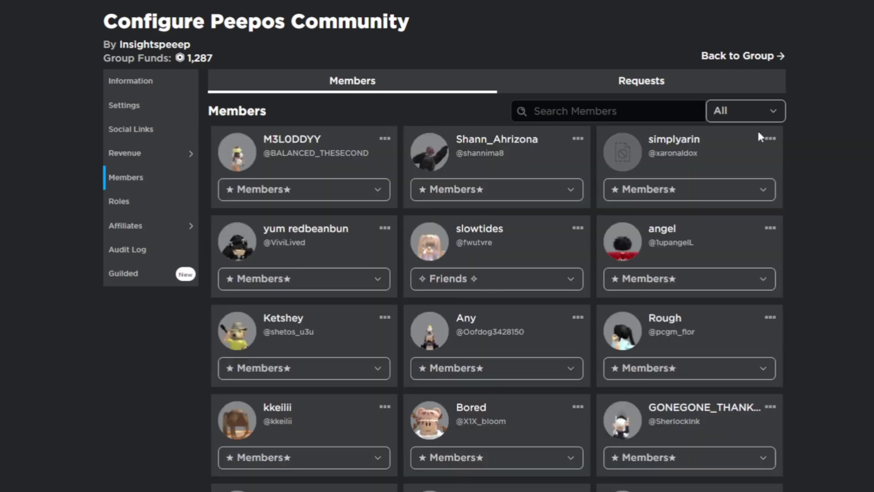
{"action": "left_click", "coordinate": [719, 110]}
{"action": "scroll", "coordinate": [710, 205], "scroll_direction": "down", "scroll_amount": 2}
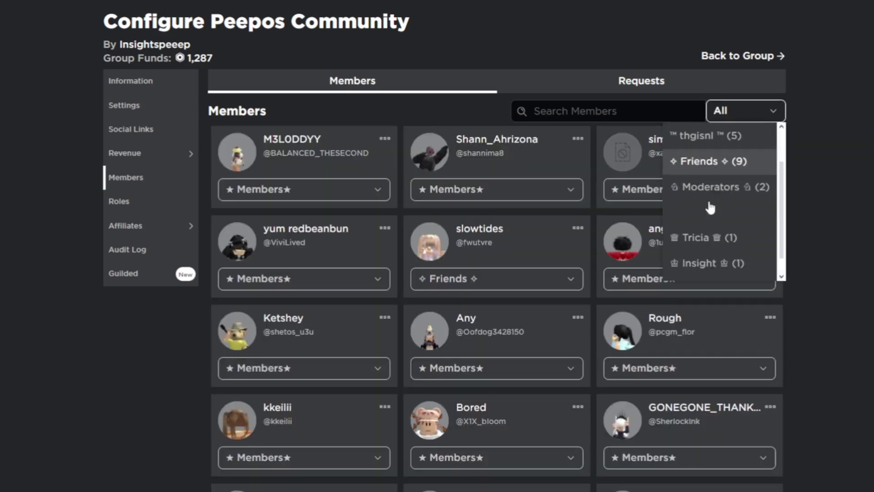
{"action": "scroll", "coordinate": [708, 209], "scroll_direction": "up", "scroll_amount": 3}
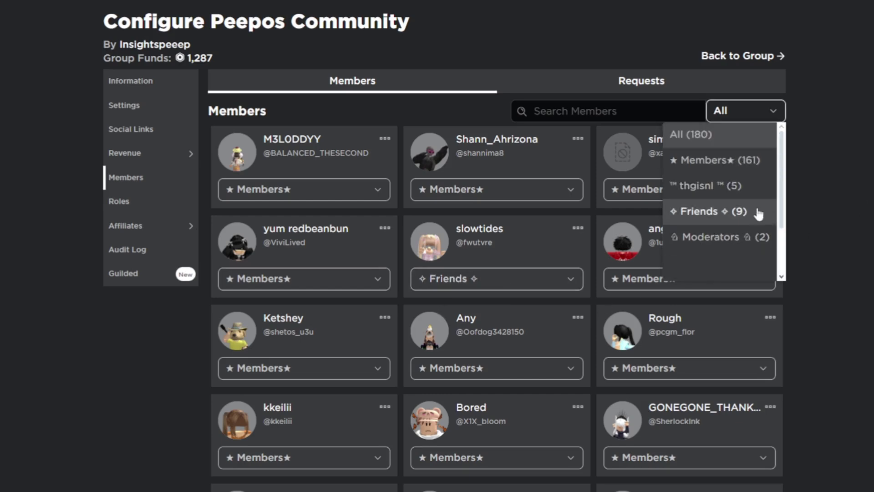
{"action": "left_click", "coordinate": [756, 155]}
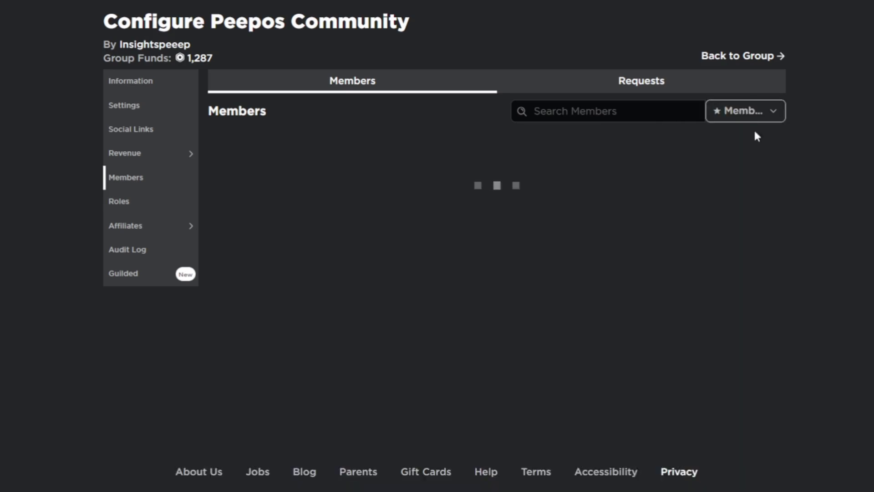
{"action": "left_click", "coordinate": [746, 110]}
{"action": "left_click", "coordinate": [733, 245]}
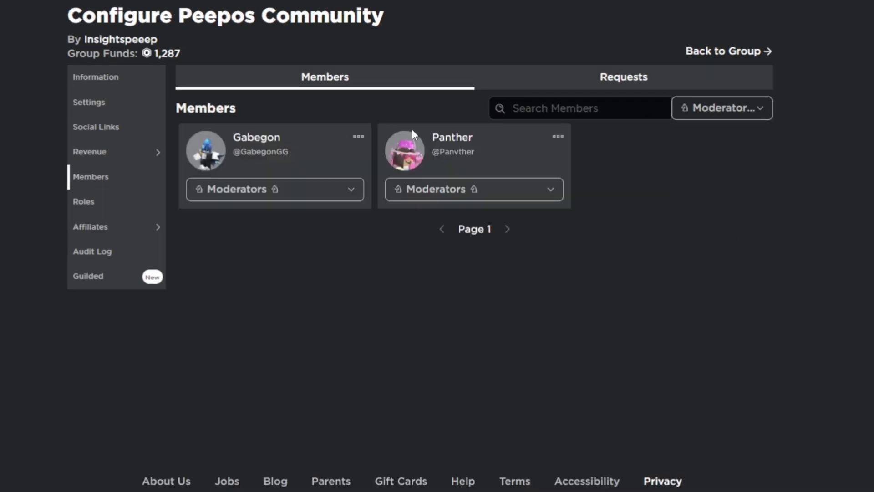
Step: Check a moderator's action menu without exiling anyone, then view the empty join Requests tab
{"action": "left_click", "coordinate": [362, 138]}
{"action": "left_click", "coordinate": [362, 139]}
{"action": "left_click", "coordinate": [362, 138]}
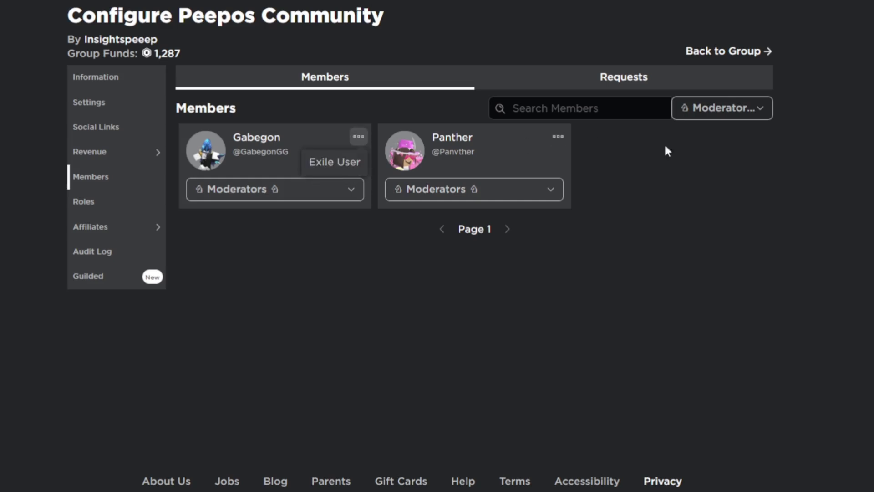
{"action": "left_click", "coordinate": [690, 146]}
{"action": "left_click", "coordinate": [611, 108]}
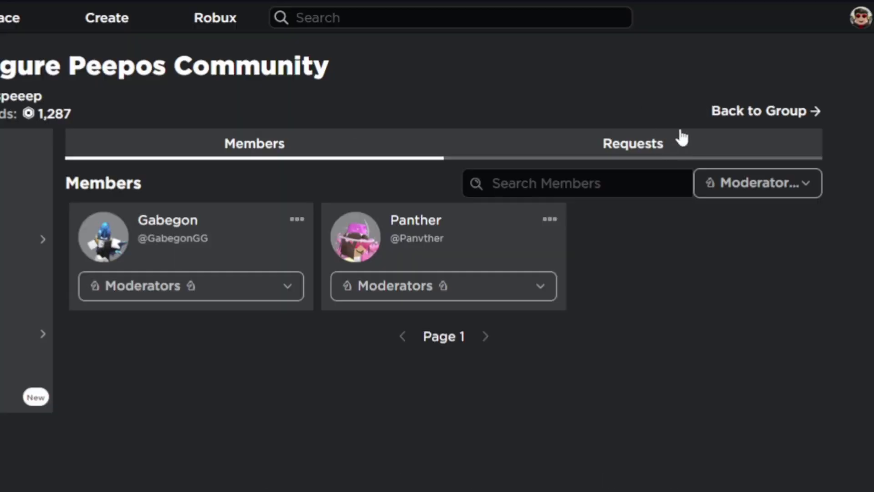
{"action": "left_click", "coordinate": [625, 80]}
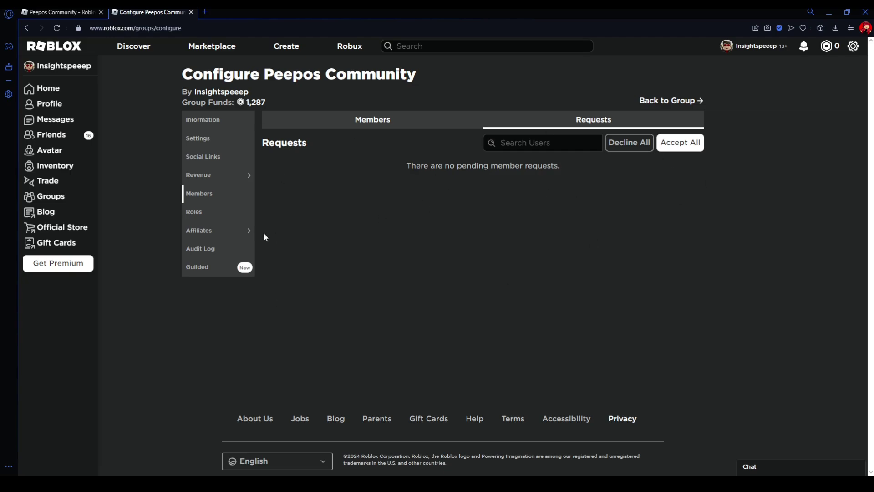
Step: Open the Roles editor and start a new role, then close that form
{"action": "left_click", "coordinate": [207, 219]}
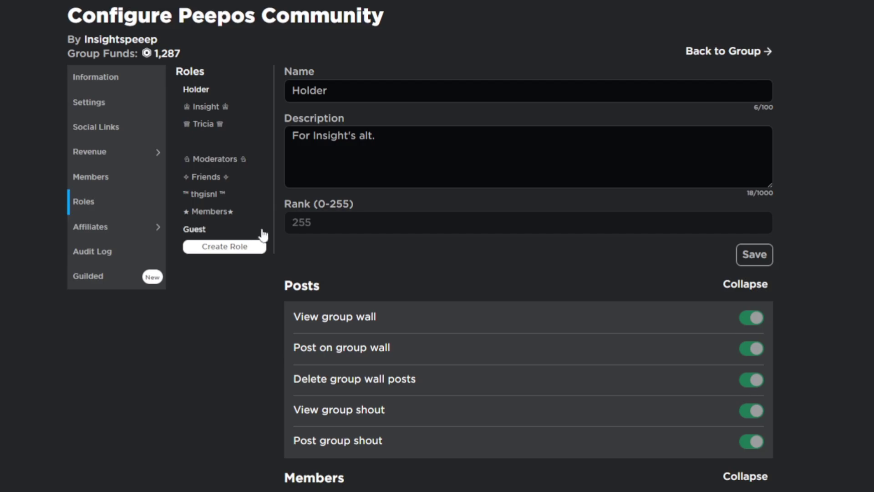
{"action": "left_click", "coordinate": [255, 248]}
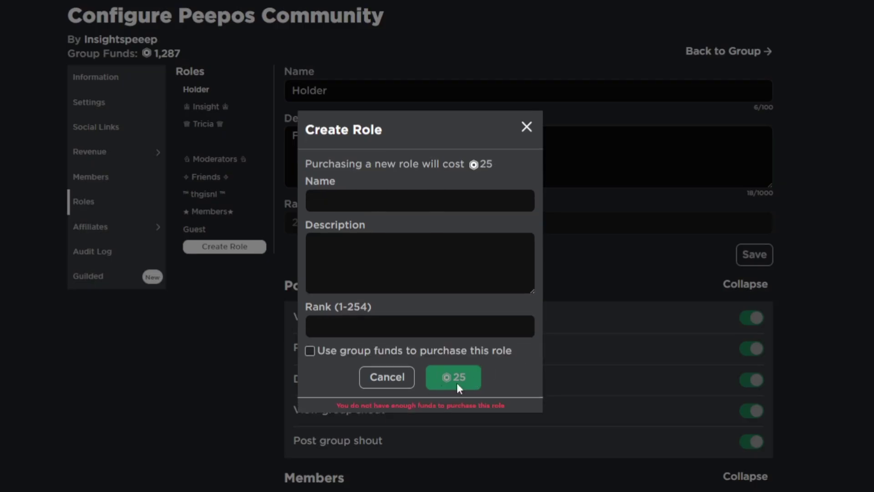
{"action": "left_click", "coordinate": [528, 126]}
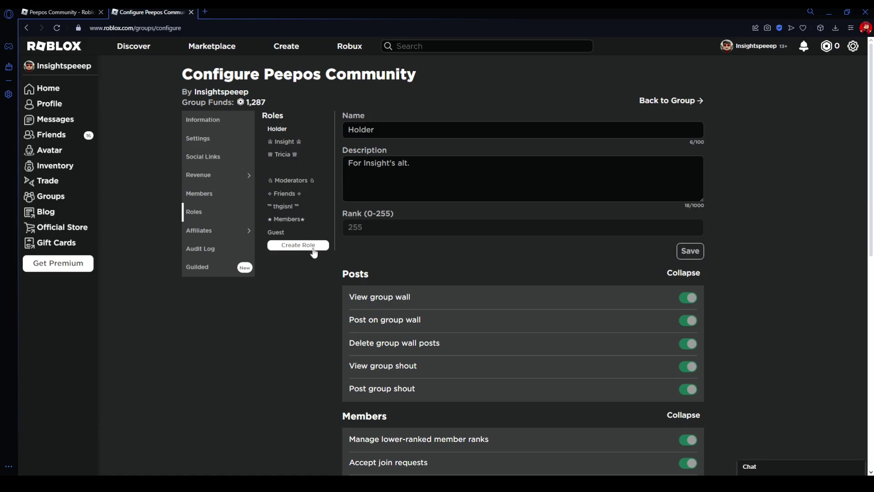
Step: Reopen Create Role, tick and untick 'Use group funds to purchase this role', and cancel
{"action": "left_click", "coordinate": [314, 250]}
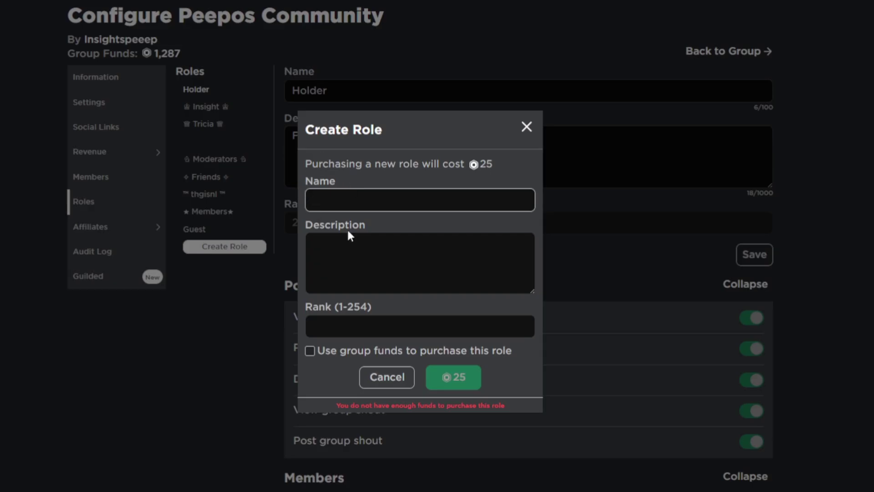
{"action": "left_click", "coordinate": [329, 242]}
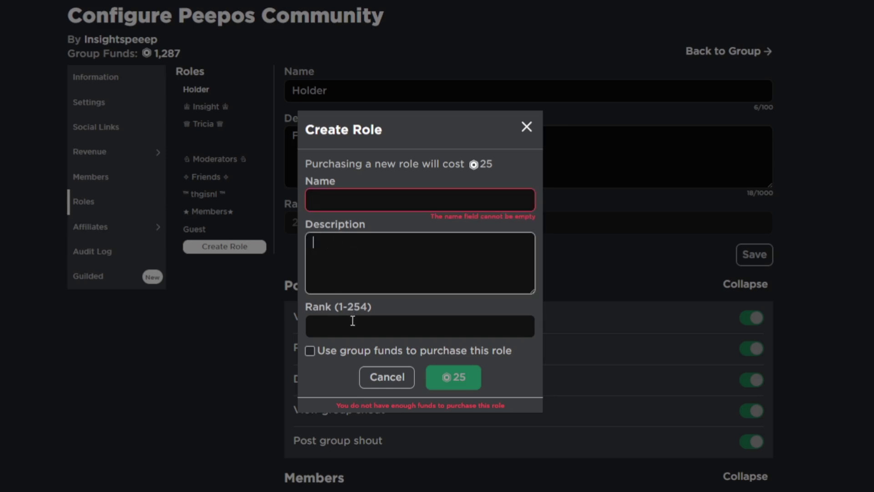
{"action": "left_click_drag", "start_coordinate": [315, 309], "coordinate": [374, 313]}
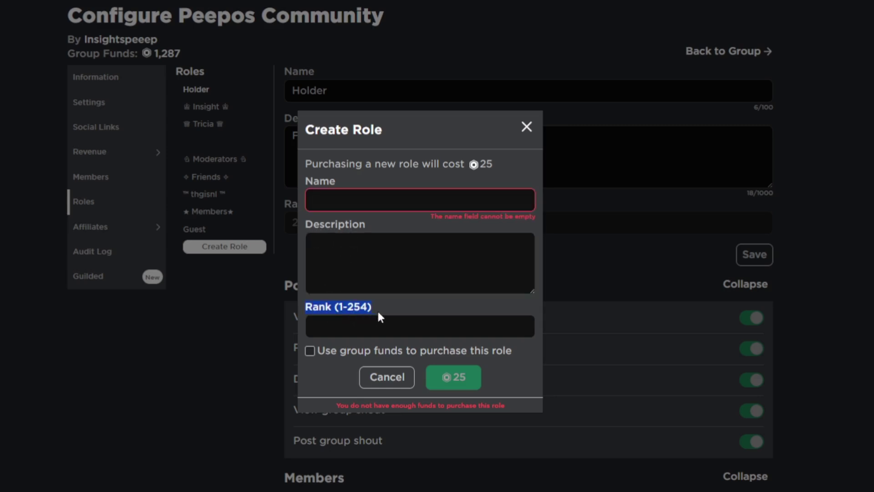
{"action": "left_click", "coordinate": [346, 359]}
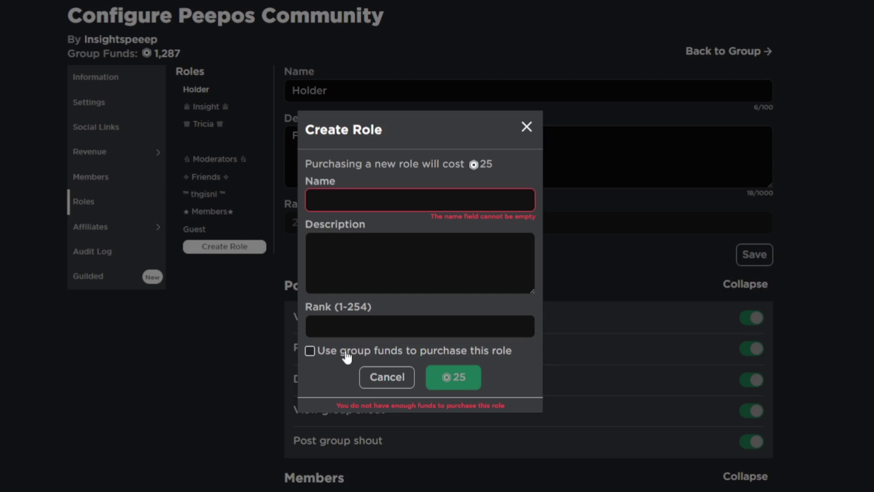
{"action": "left_click", "coordinate": [460, 352]}
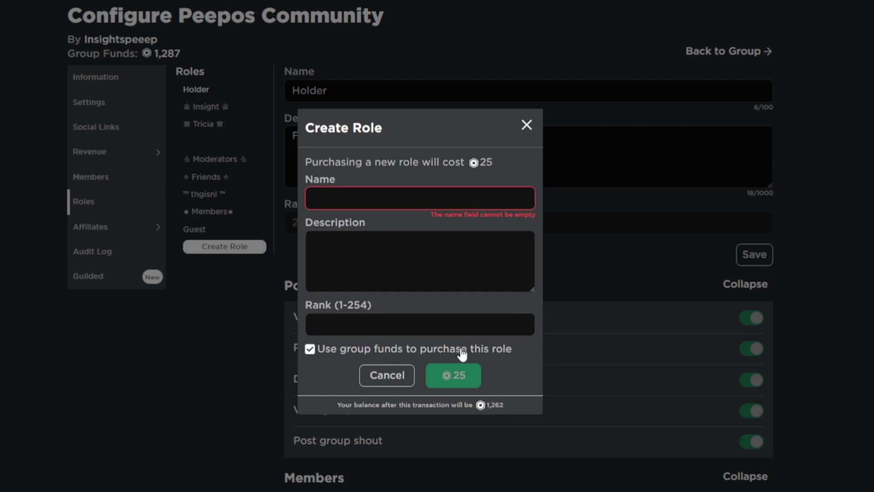
{"action": "left_click", "coordinate": [356, 351]}
{"action": "left_click", "coordinate": [527, 124]}
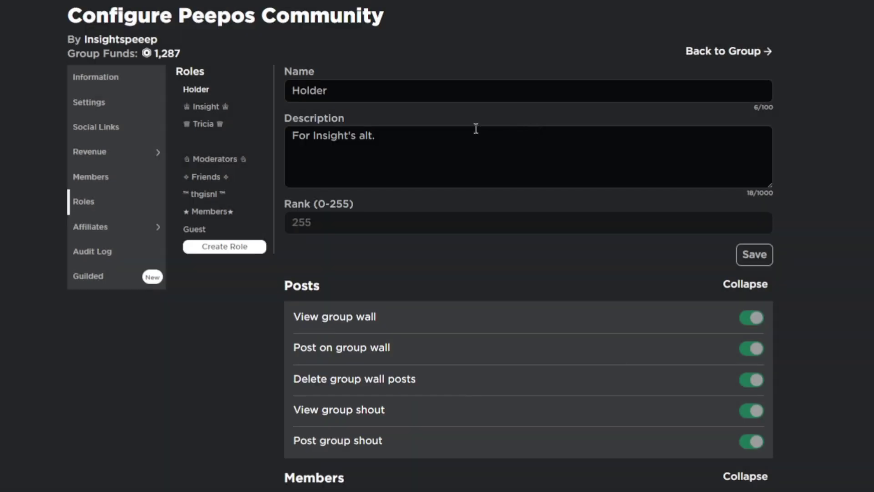
{"action": "left_click", "coordinate": [376, 91]}
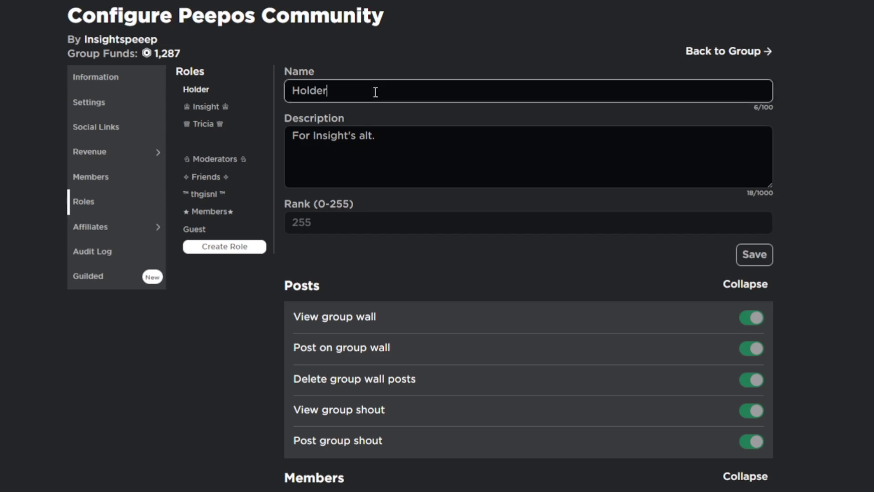
{"action": "left_click", "coordinate": [452, 150]}
{"action": "scroll", "coordinate": [396, 207], "scroll_direction": "down", "scroll_amount": 1}
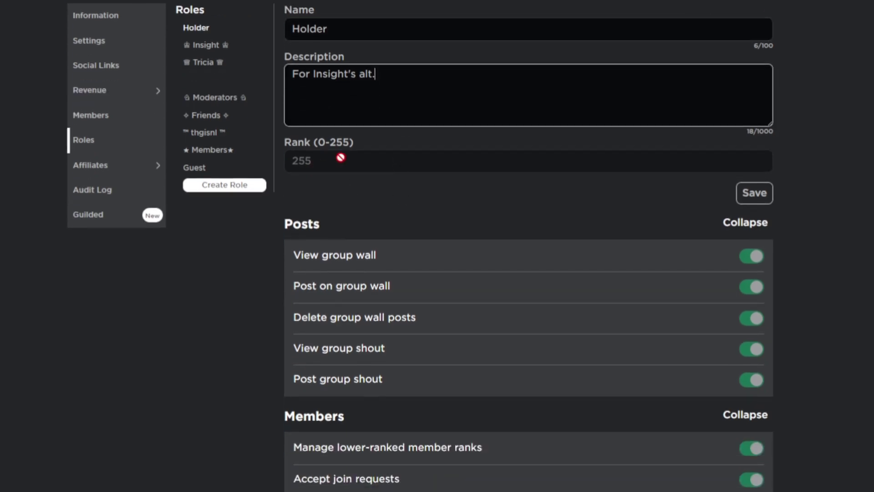
{"action": "scroll", "coordinate": [342, 170], "scroll_direction": "up", "scroll_amount": 1}
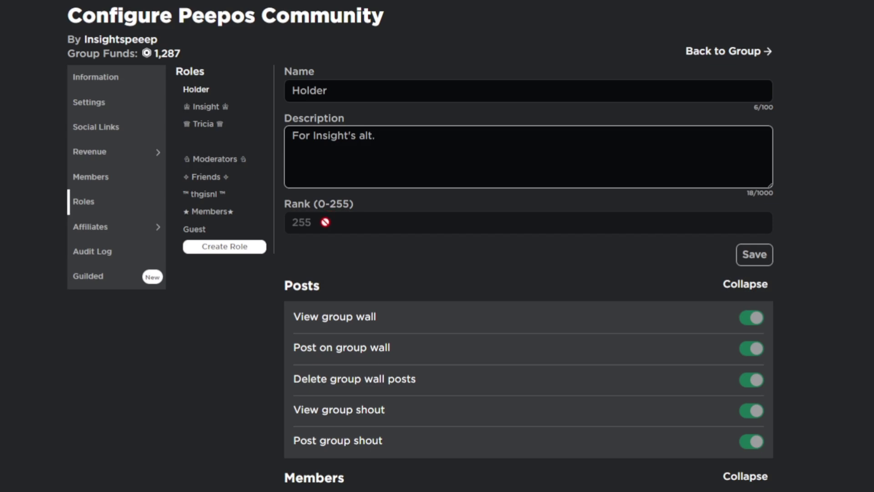
{"action": "left_click", "coordinate": [224, 211]}
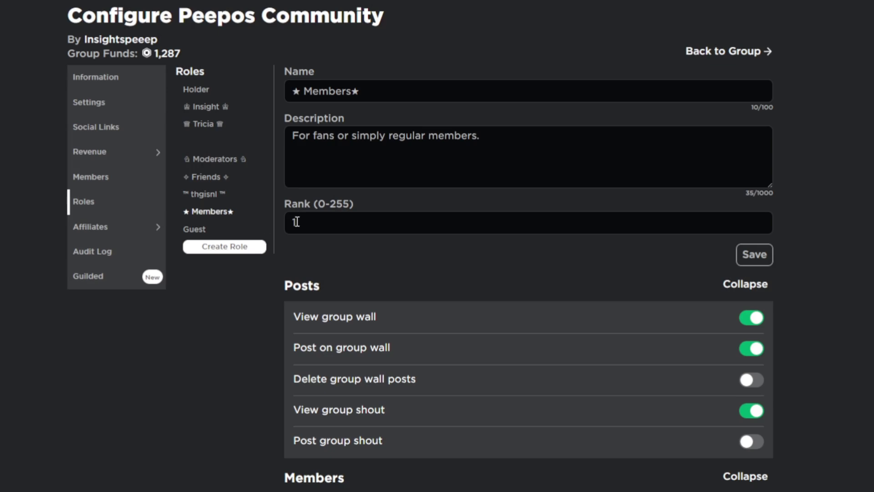
{"action": "left_click", "coordinate": [320, 224]}
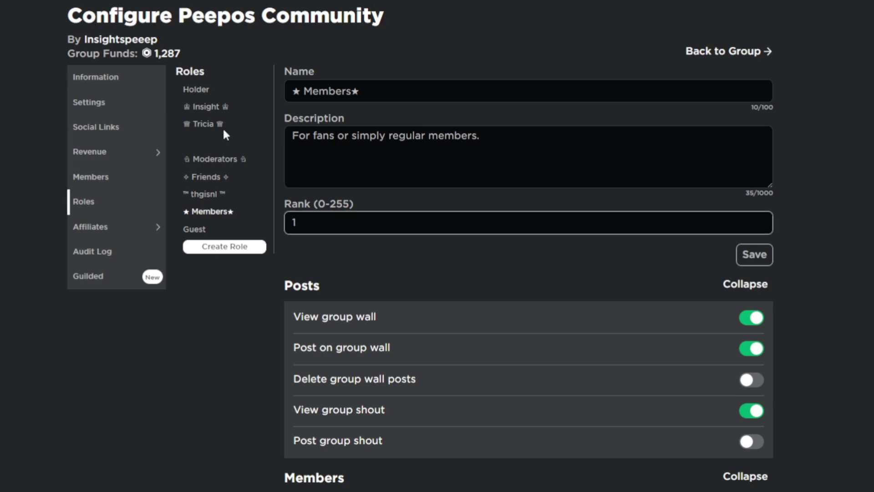
{"action": "left_click", "coordinate": [212, 93]}
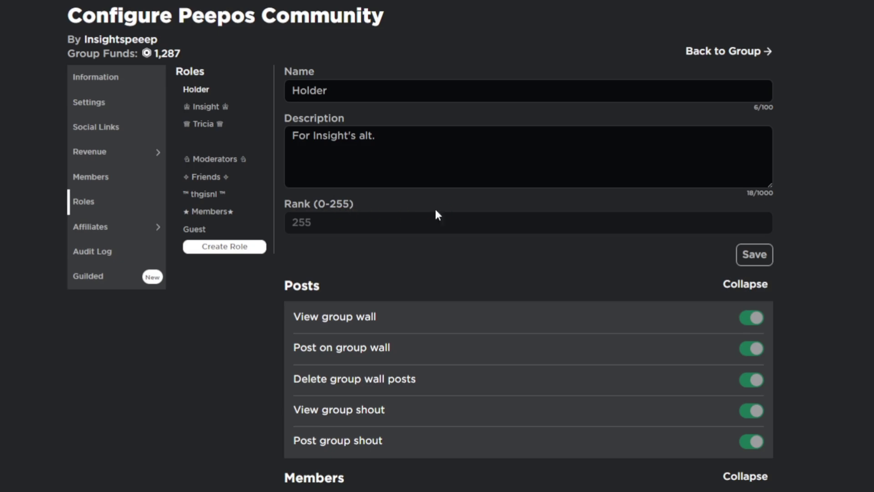
{"action": "scroll", "coordinate": [550, 308], "scroll_direction": "down", "scroll_amount": 3}
{"action": "scroll", "coordinate": [504, 257], "scroll_direction": "down", "scroll_amount": 3}
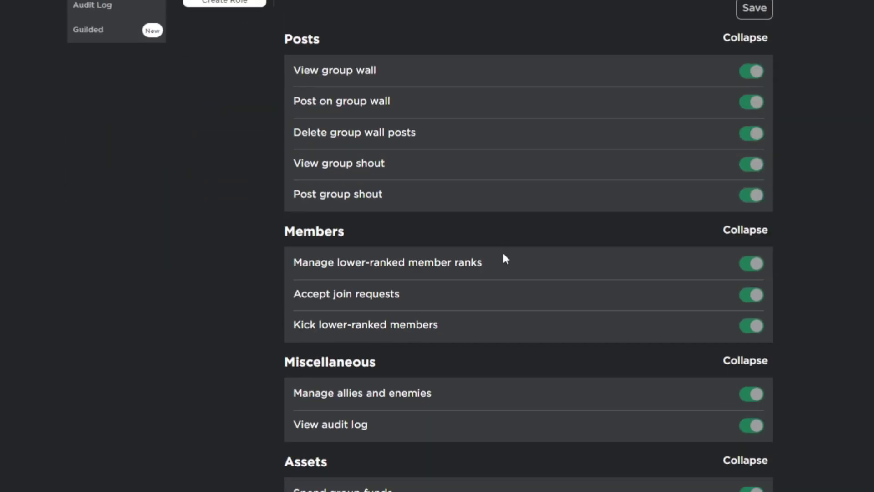
{"action": "scroll", "coordinate": [463, 313], "scroll_direction": "down", "scroll_amount": 6}
{"action": "scroll", "coordinate": [453, 335], "scroll_direction": "up", "scroll_amount": 10}
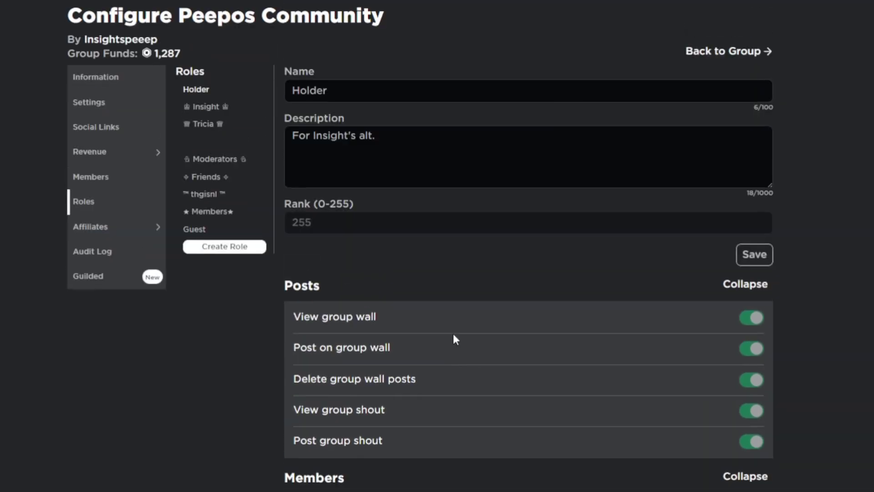
{"action": "scroll", "coordinate": [510, 360], "scroll_direction": "down", "scroll_amount": 6}
{"action": "scroll", "coordinate": [510, 361], "scroll_direction": "up", "scroll_amount": 6}
Step: Open the Allies list, check Chilly Gaming's options, and view pending ally Requests
{"action": "mouse_move", "coordinate": [117, 228]}
{"action": "left_click", "coordinate": [100, 232]}
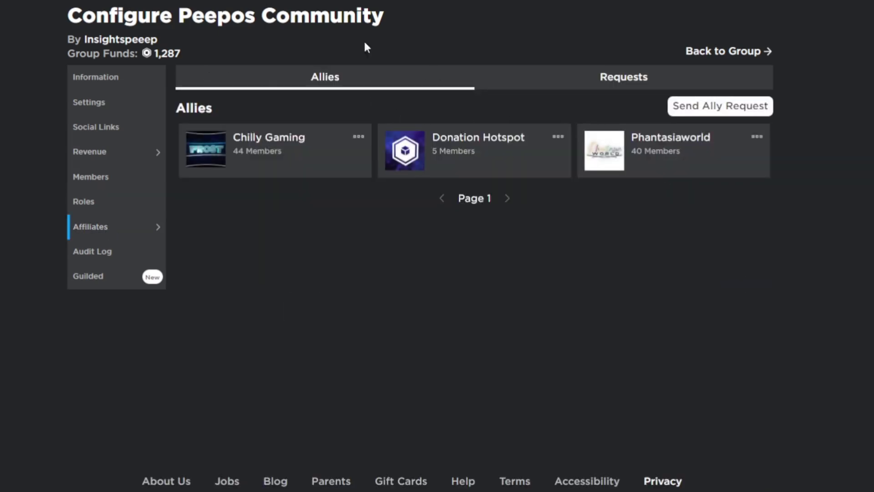
{"action": "left_click", "coordinate": [359, 137]}
{"action": "left_click", "coordinate": [577, 89]}
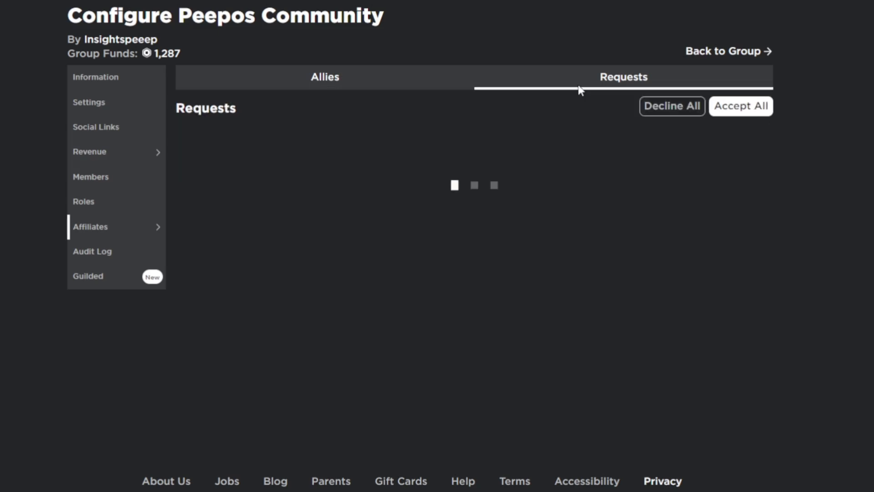
{"action": "scroll", "coordinate": [374, 378], "scroll_direction": "down", "scroll_amount": 4}
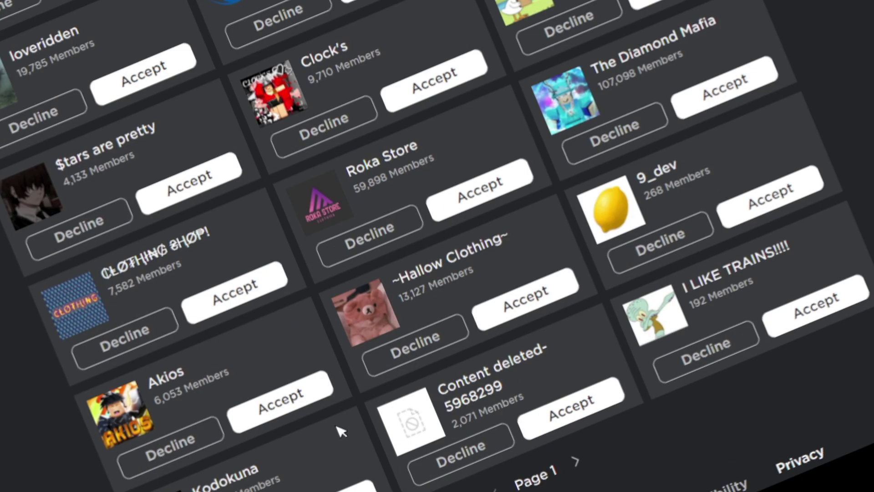
{"action": "scroll", "coordinate": [348, 452], "scroll_direction": "up", "scroll_amount": 5}
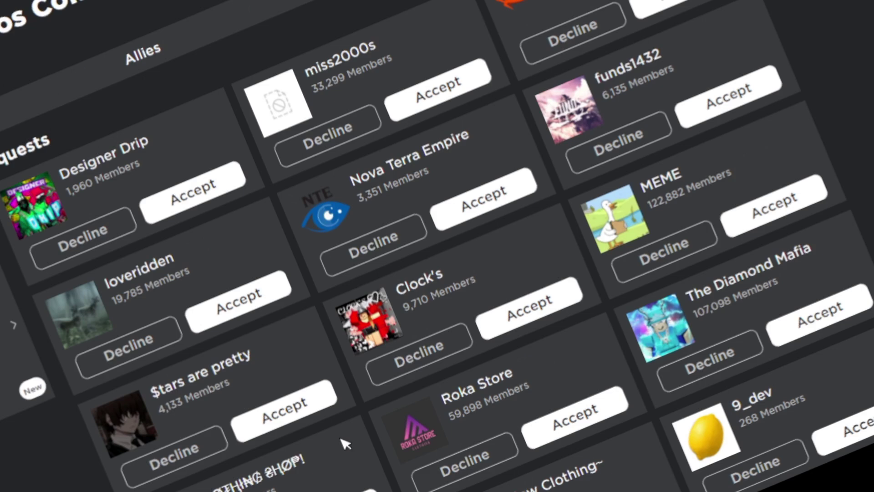
Step: Look at the group's Enemies page, then go back to the Allies list
{"action": "left_click", "coordinate": [196, 28]}
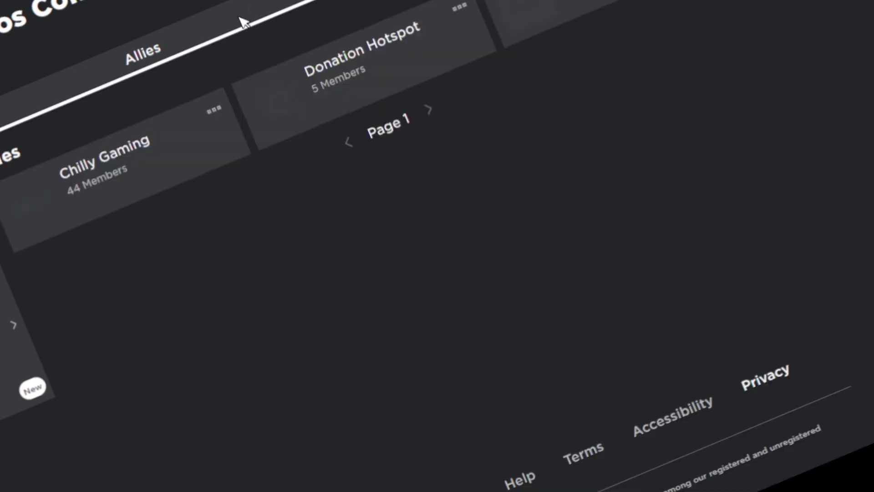
{"action": "mouse_move", "coordinate": [11, 324]}
{"action": "left_click", "coordinate": [200, 255]}
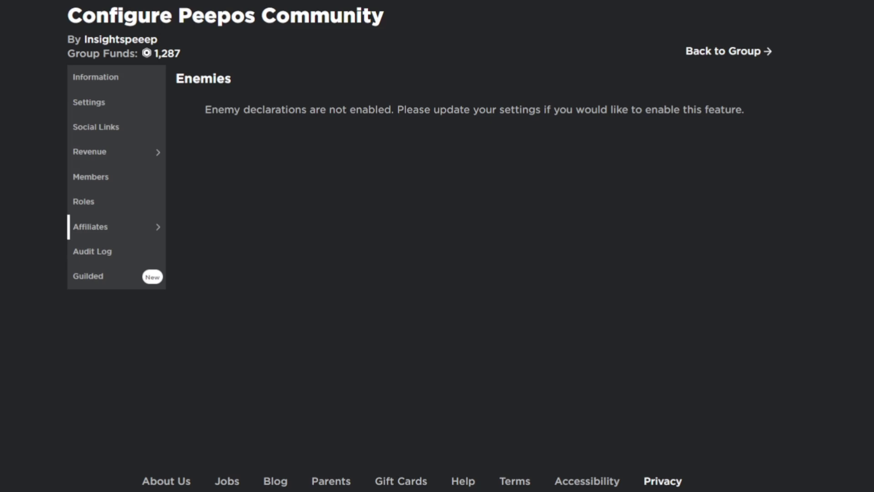
{"action": "key", "text": "alt+Left"}
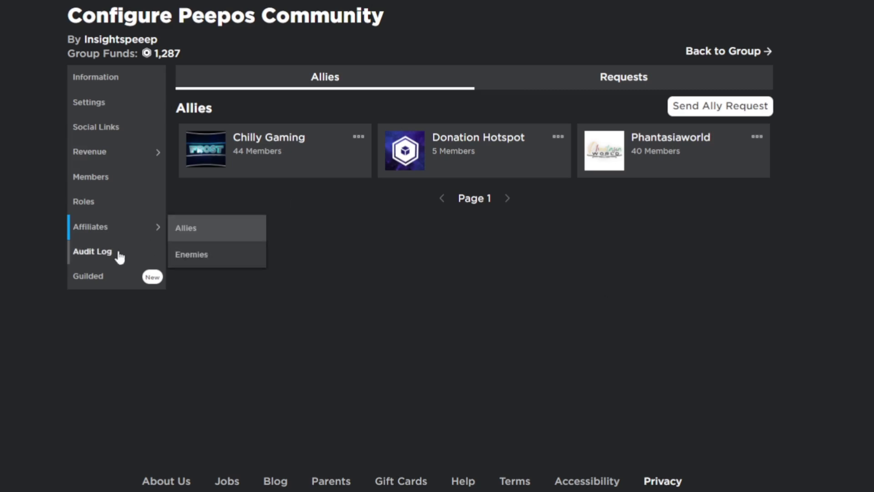
Step: Look at the Guilded integration settings, then go back to the Peepos Community group page
{"action": "left_click", "coordinate": [118, 286]}
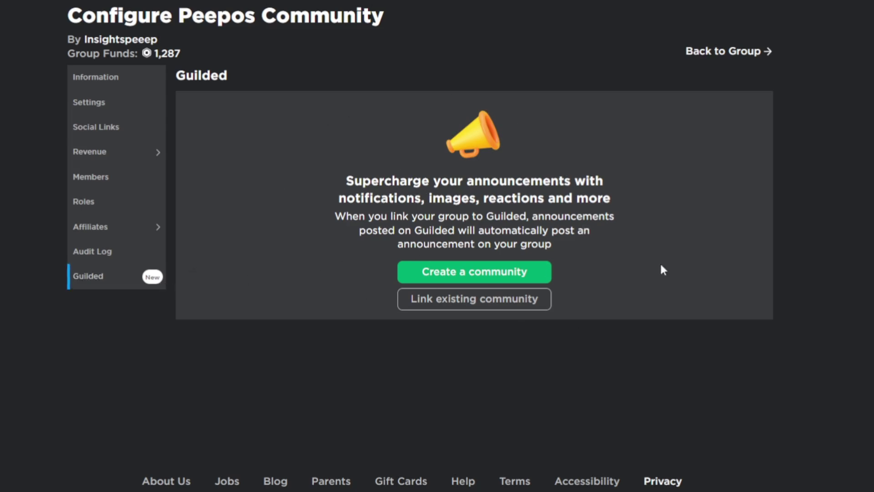
{"action": "left_click", "coordinate": [726, 52]}
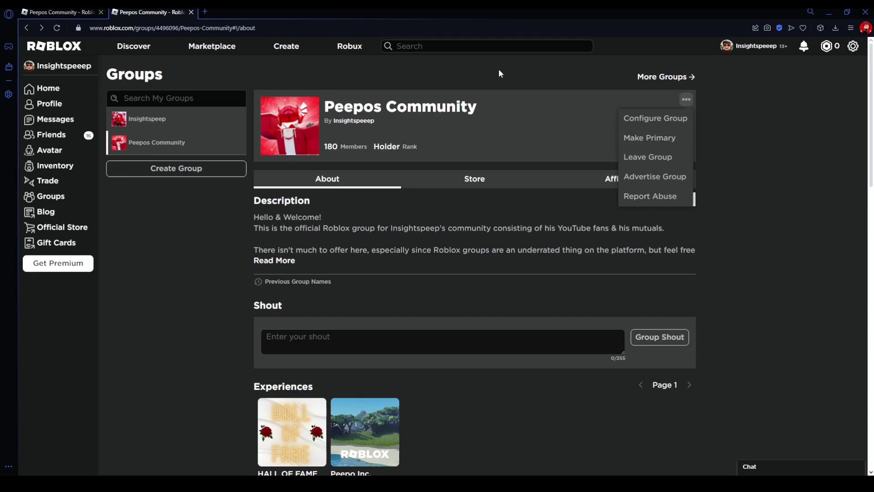
Step: Search for the creator's username and open its People results in a background tab
{"action": "left_click", "coordinate": [490, 50]}
{"action": "type", "text": "insightspeep"}
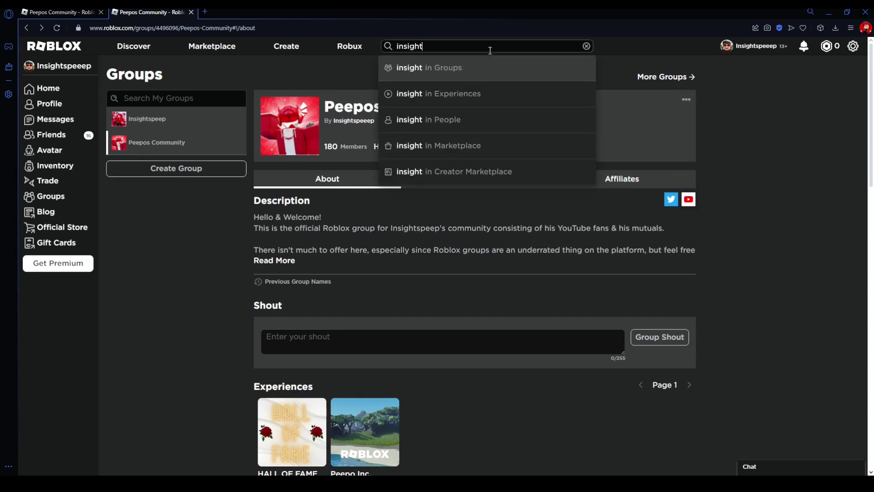
{"action": "middle_click", "coordinate": [493, 120]}
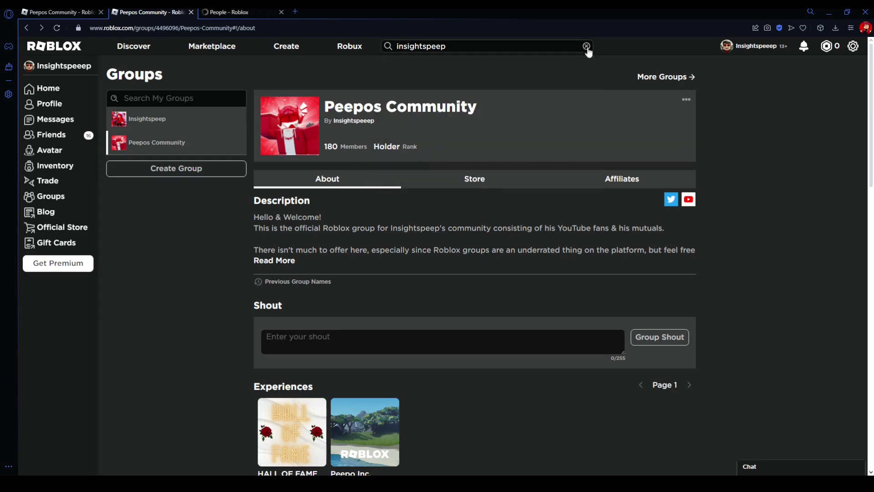
{"action": "left_click", "coordinate": [255, 11]}
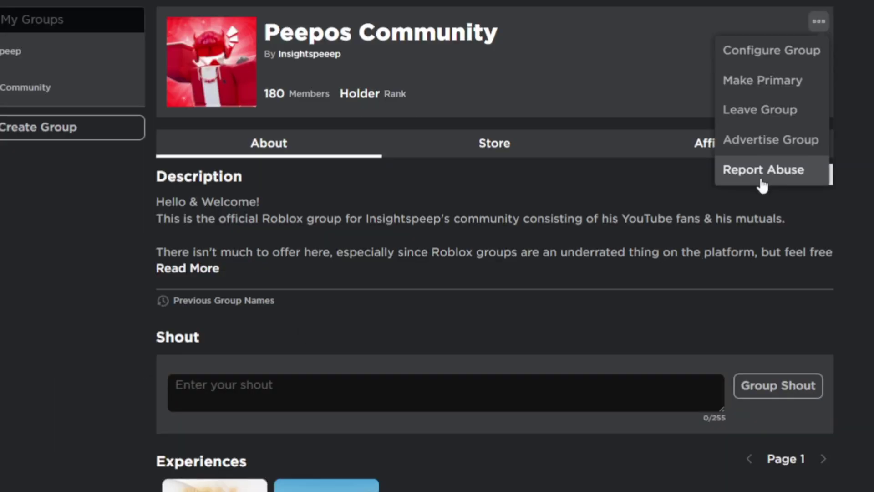
Step: Close the group's options menu and scroll through the About tab's welcome description
{"action": "left_click", "coordinate": [577, 188]}
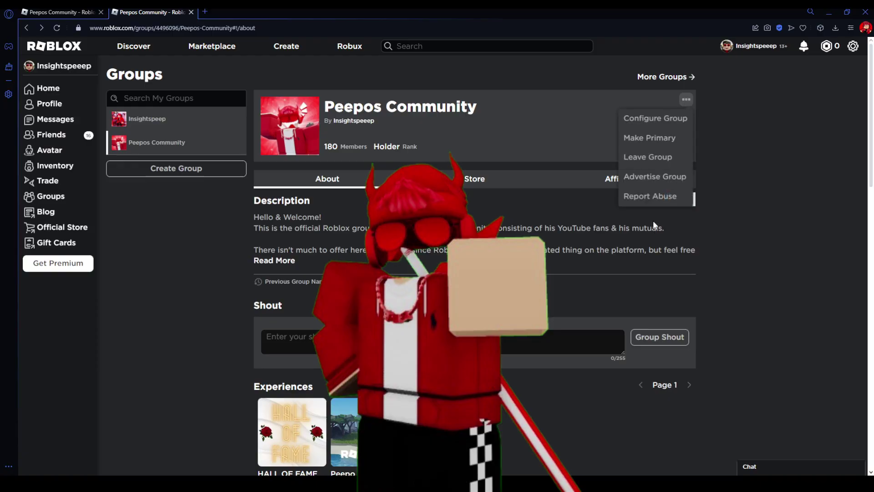
{"action": "left_click", "coordinate": [654, 225]}
{"action": "scroll", "coordinate": [654, 225], "scroll_direction": "down", "scroll_amount": 3}
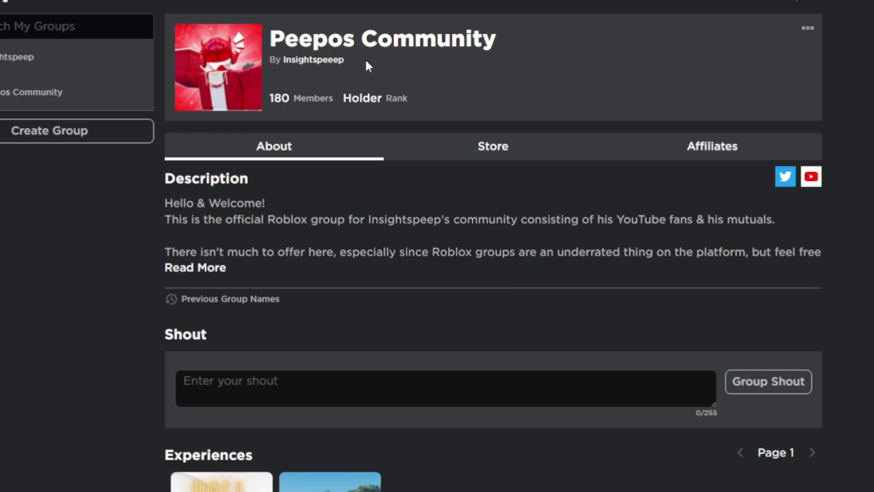
{"action": "scroll", "coordinate": [480, 219], "scroll_direction": "down", "scroll_amount": 4}
{"action": "scroll", "coordinate": [481, 220], "scroll_direction": "up", "scroll_amount": 4}
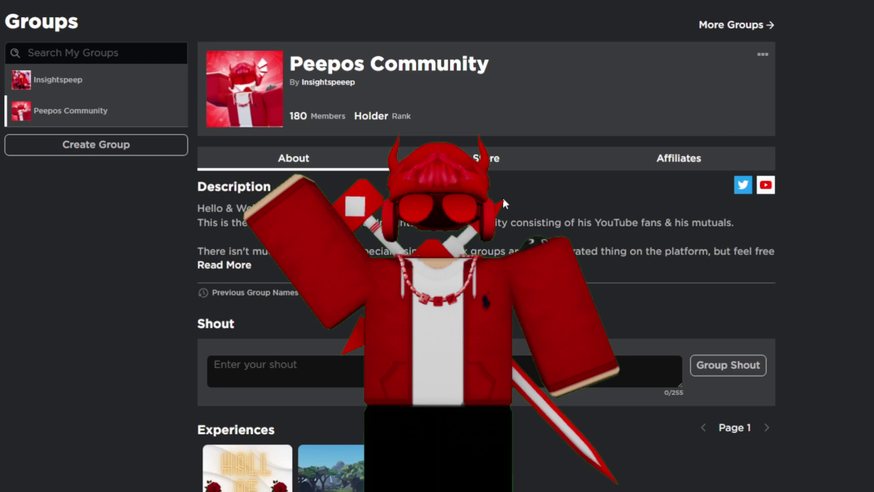
{"action": "scroll", "coordinate": [500, 195], "scroll_direction": "down", "scroll_amount": 2}
{"action": "scroll", "coordinate": [501, 197], "scroll_direction": "up", "scroll_amount": 2}
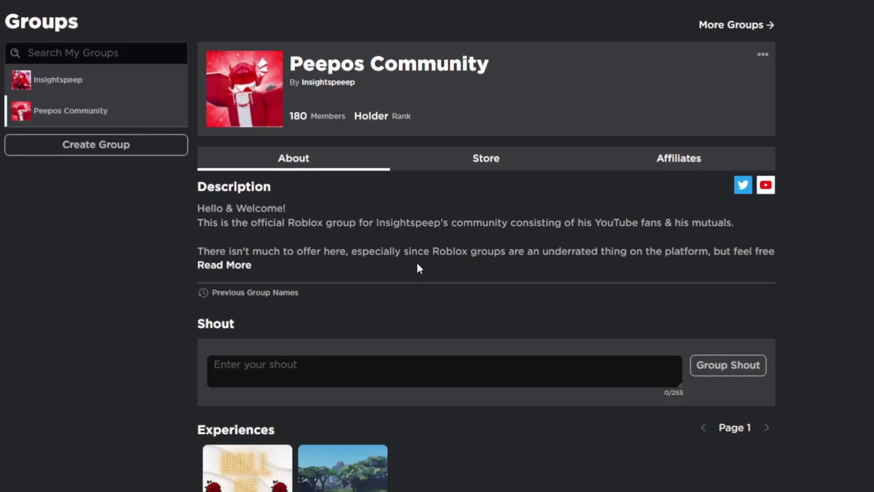